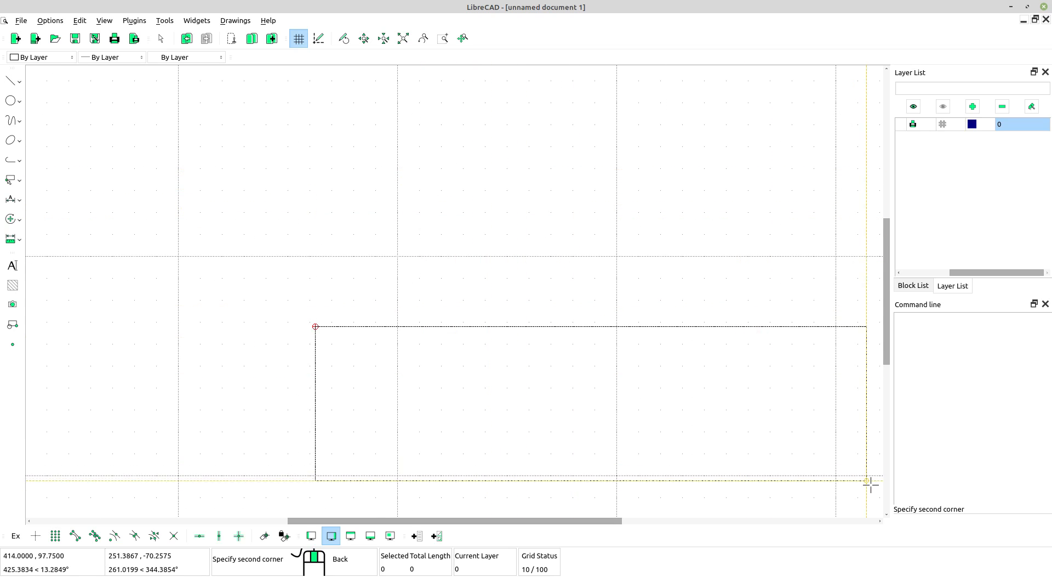
click(920, 519)
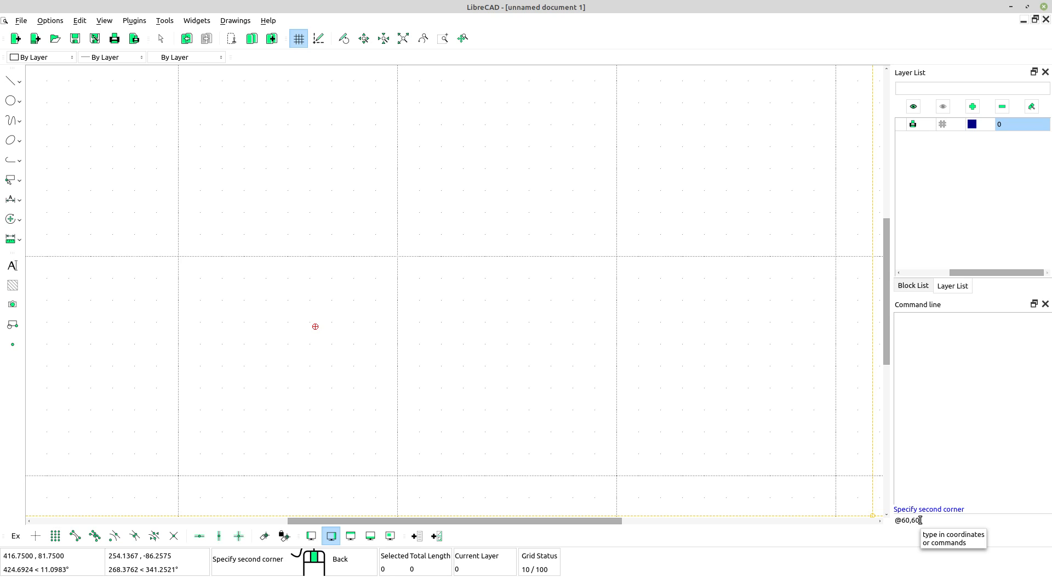
text(@60,60)
key(Return)
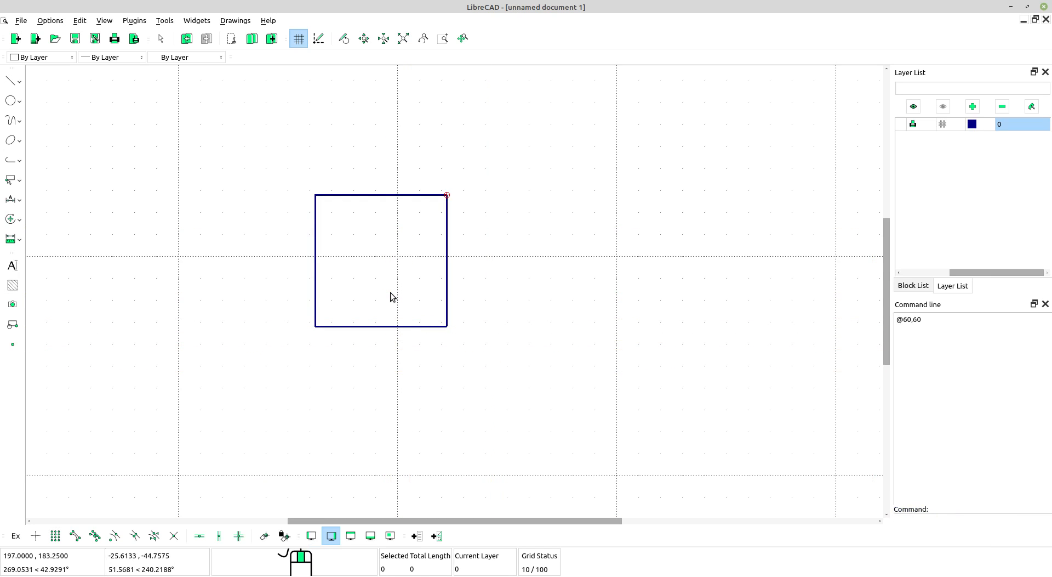
Create one parallel line at a distance of 3 inside the square's left side
scroll(390, 293, up, 4)
middle_drag(391, 293, 390, 338)
scroll(389, 339, up, 1)
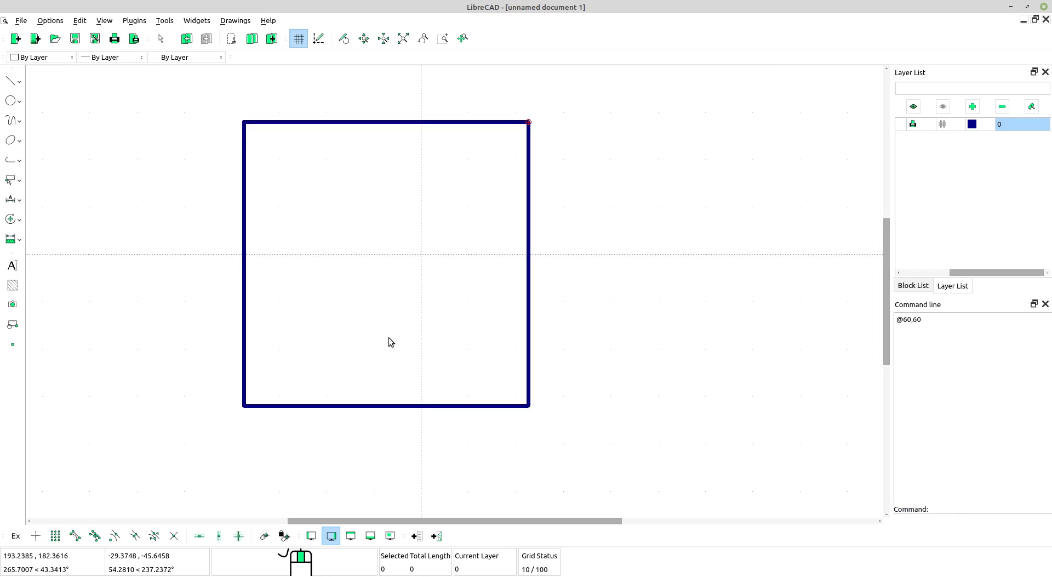
click(10, 87)
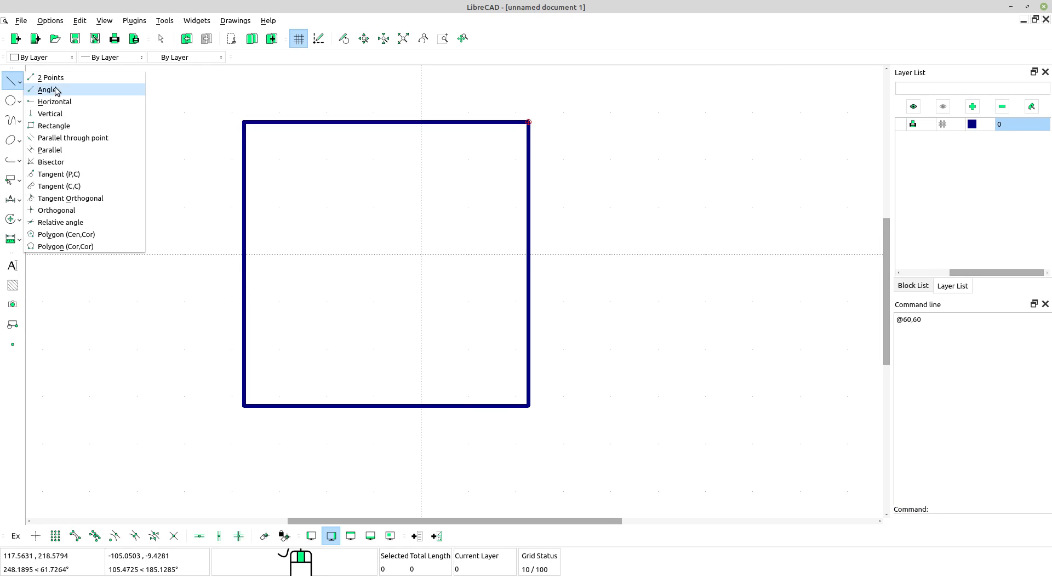
click(51, 147)
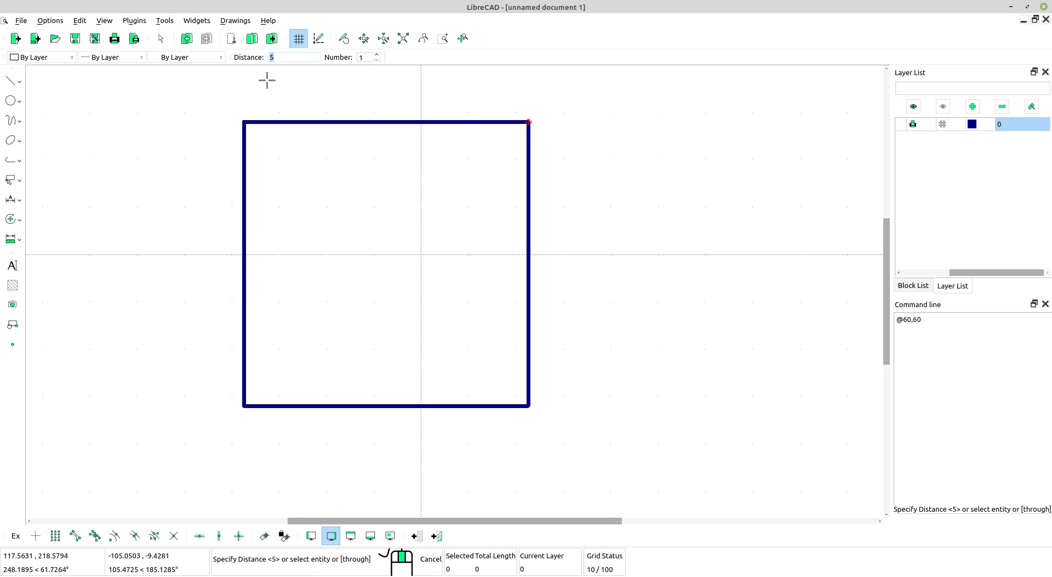
text(3)
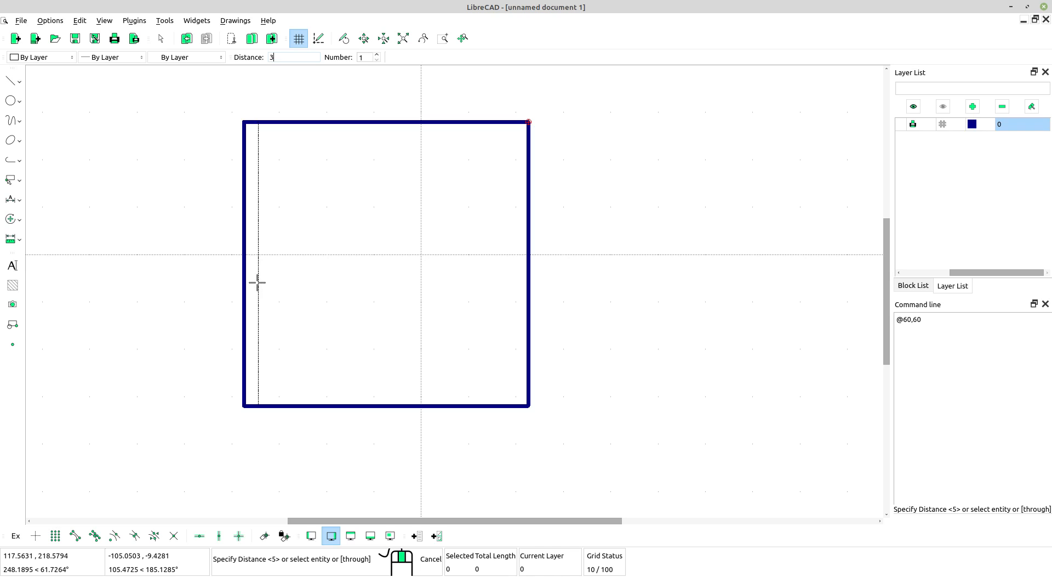
scroll(257, 283, up, 2)
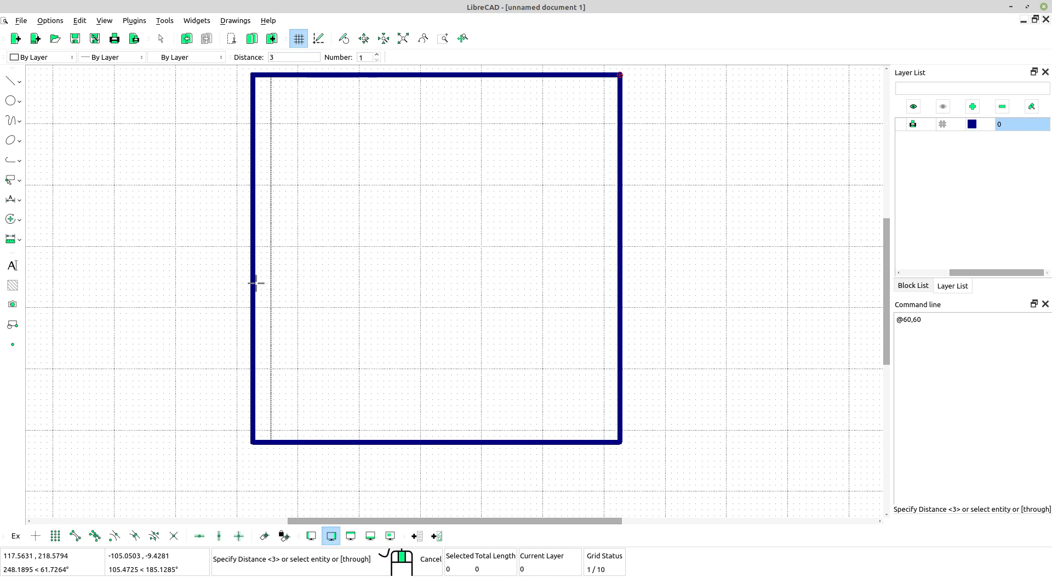
click(261, 282)
Add parallel lines at the same distance of 3 inside the square's bottom and right sides
scroll(269, 247, down, 2)
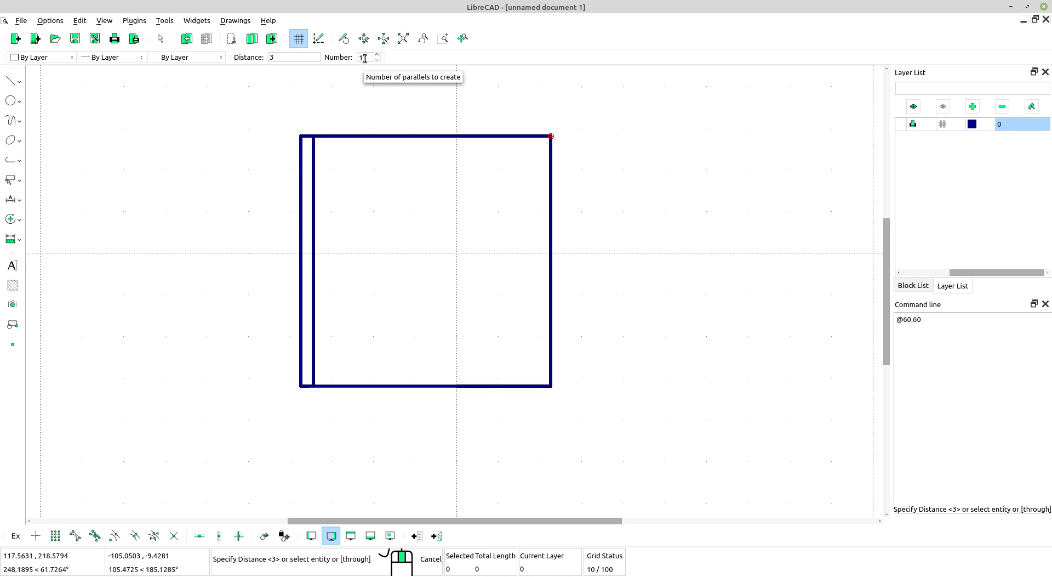
scroll(400, 369, up, 3)
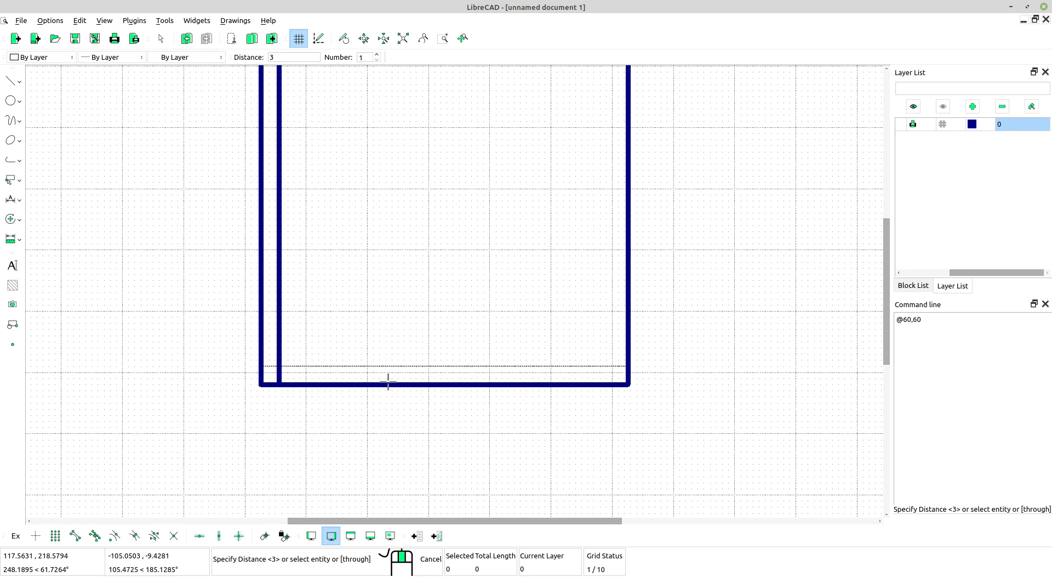
click(388, 376)
scroll(524, 313, down, 3)
click(560, 308)
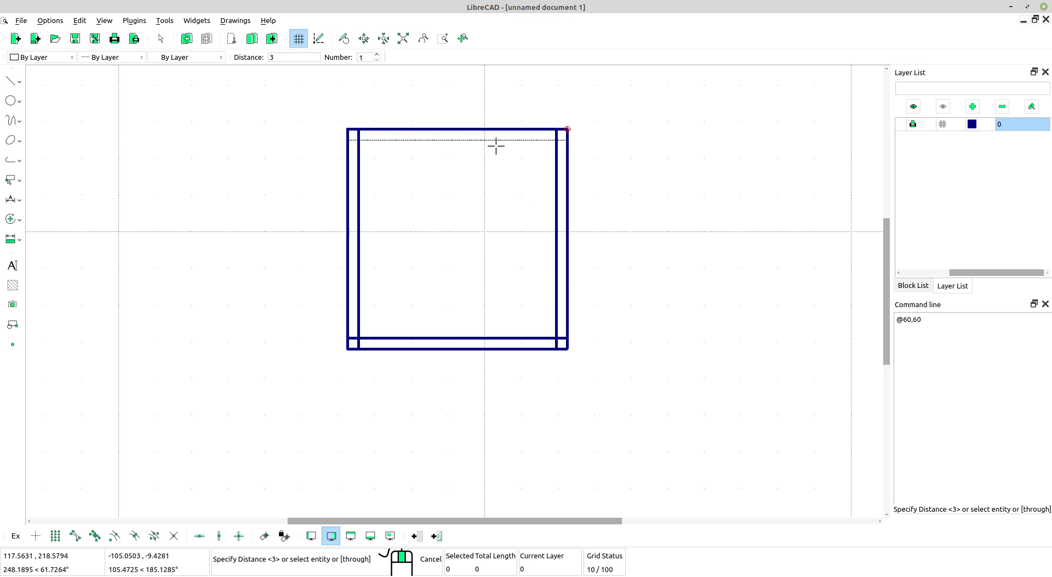
Set the parallel distance to 5 and create a parallel line inside the square's top side
scroll(488, 148, up, 2)
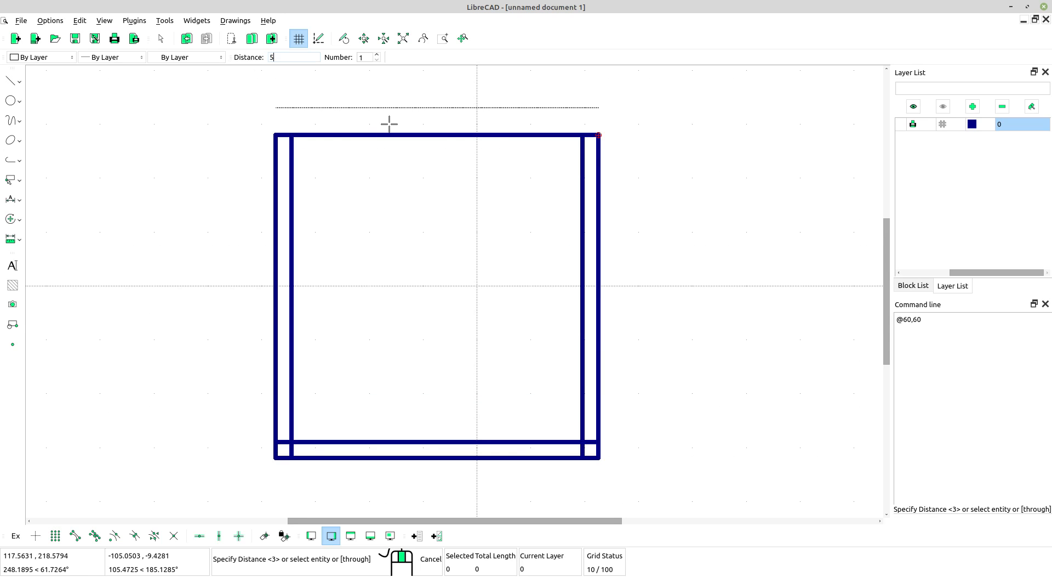
scroll(408, 161, down, 1)
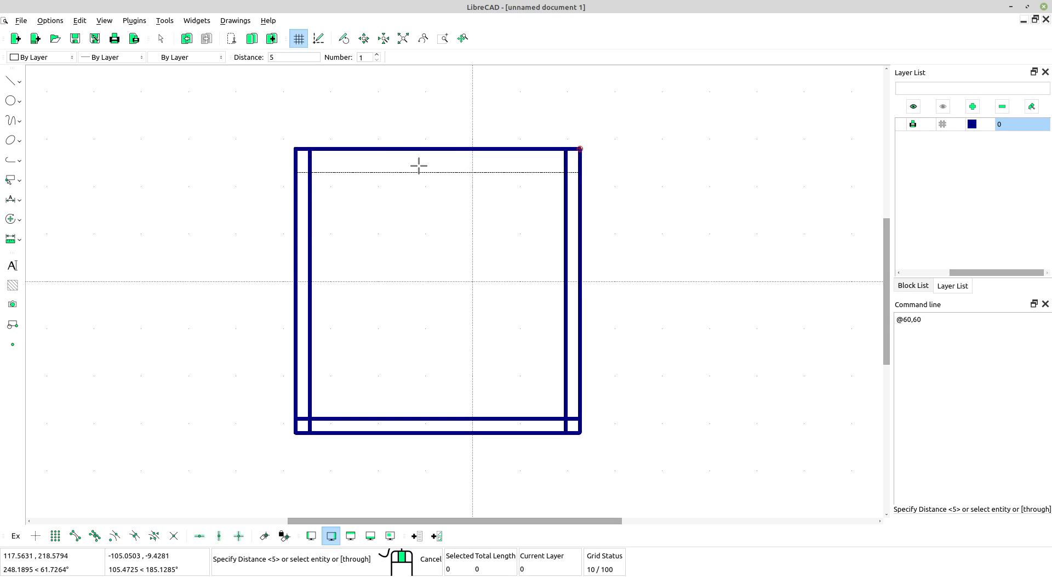
click(459, 157)
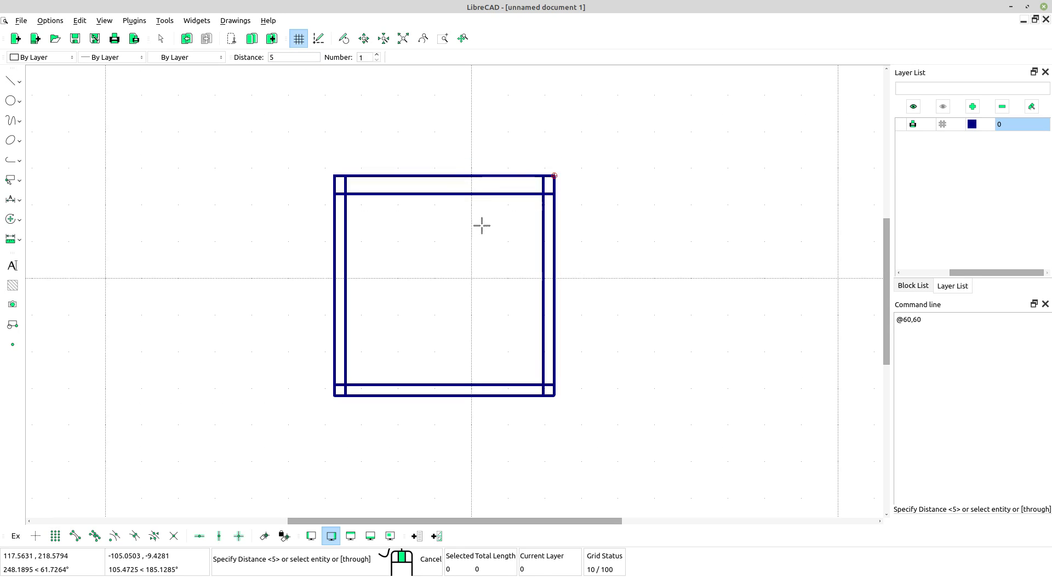
Fillet the two upper corners of the inner outline with radius 5 and trimming enabled
scroll(482, 226, down, 1)
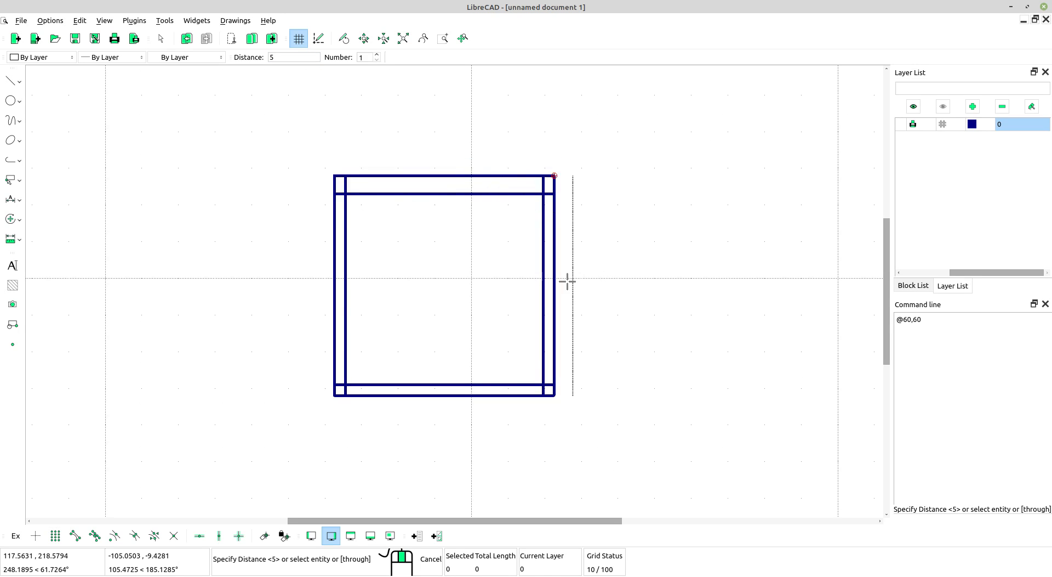
middle_drag(467, 280, 410, 279)
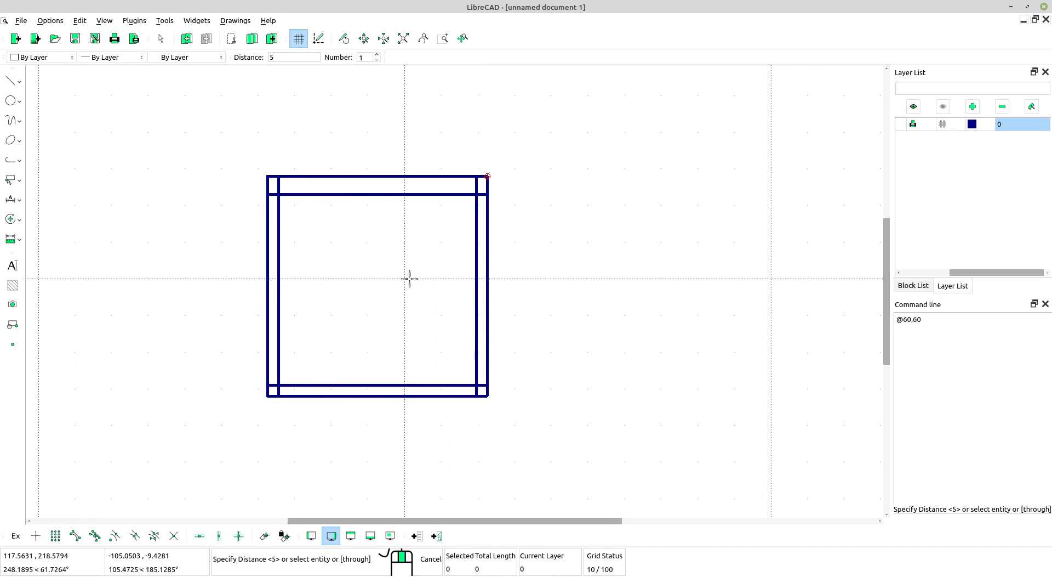
click(12, 223)
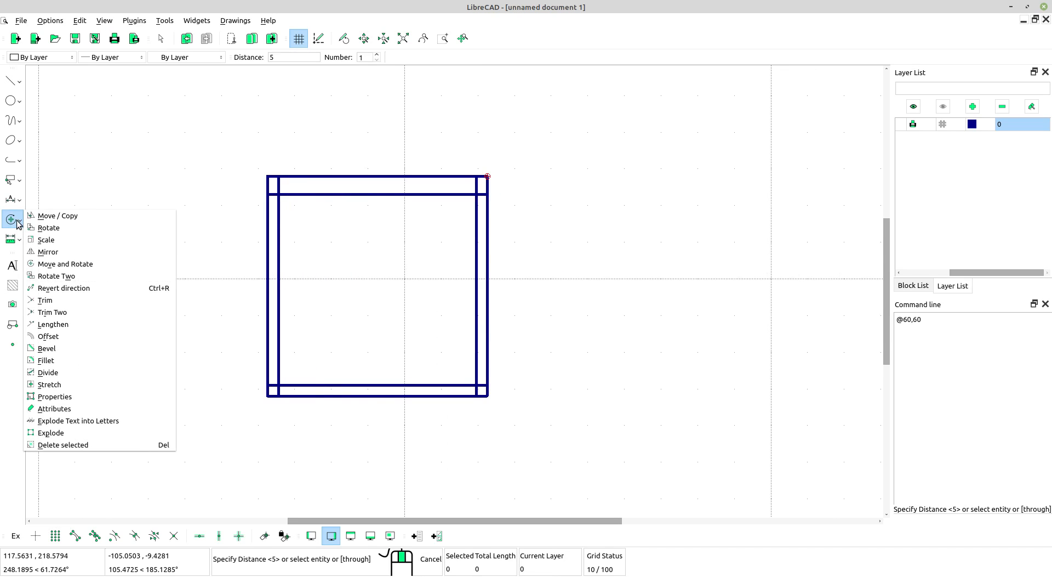
click(46, 360)
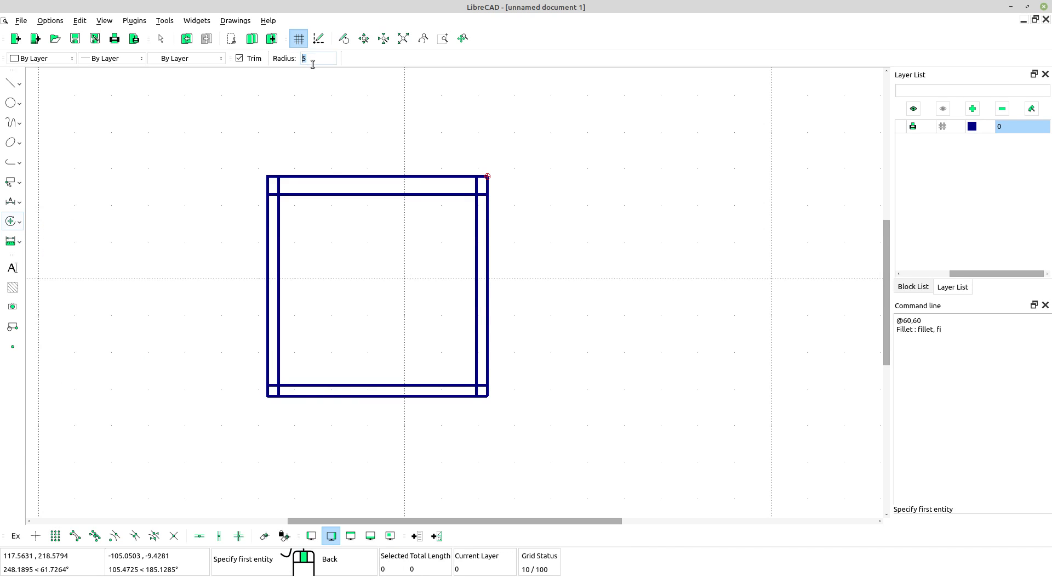
text(5)
scroll(317, 70, up, 1)
scroll(337, 241, up, 1)
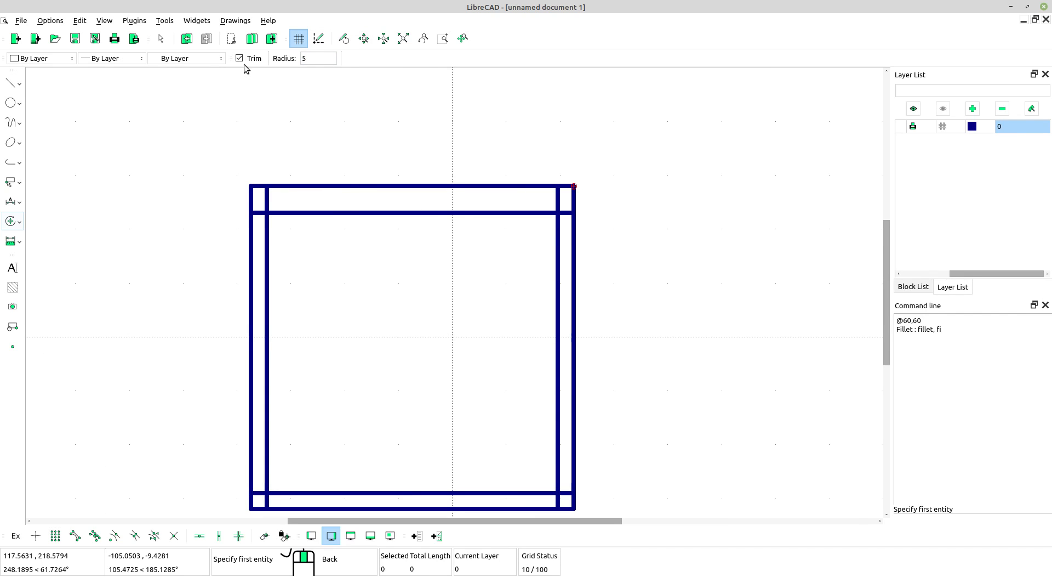
click(269, 241)
click(291, 213)
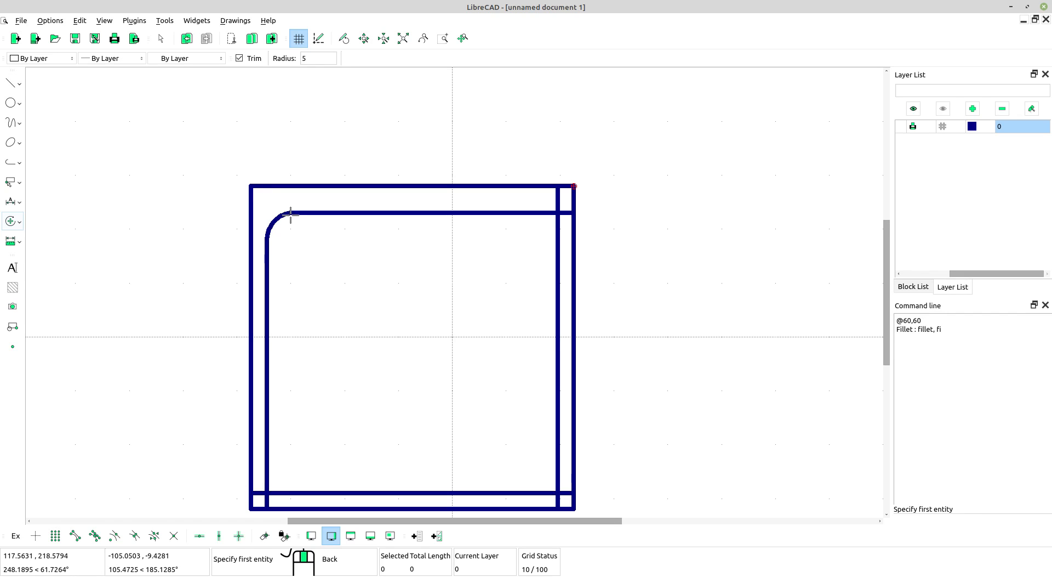
click(558, 243)
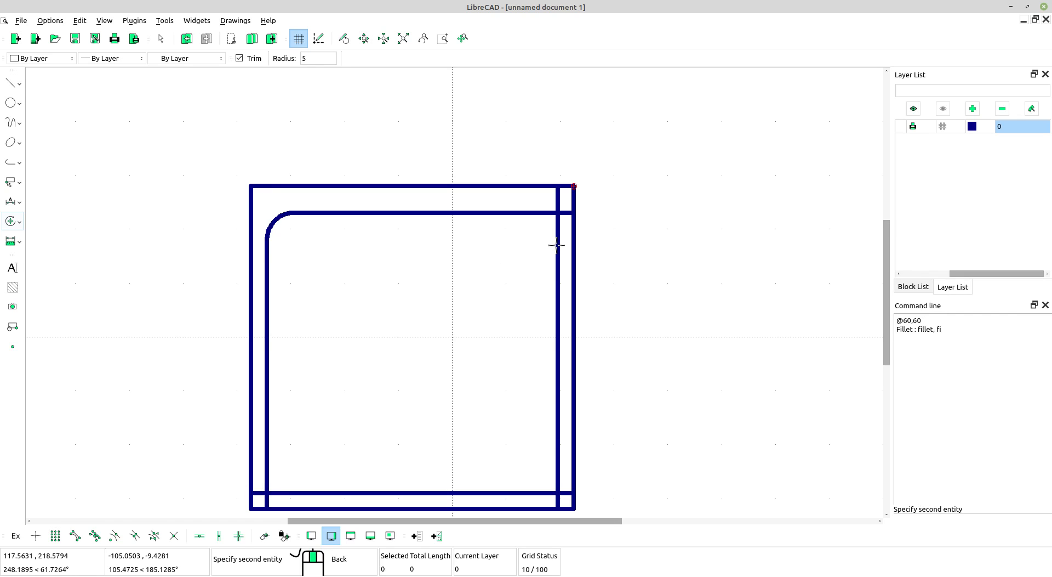
click(540, 214)
Fillet the two lower corners of the inner outline with radius 5 and end the fillet command
middle_drag(490, 383, 472, 245)
click(259, 353)
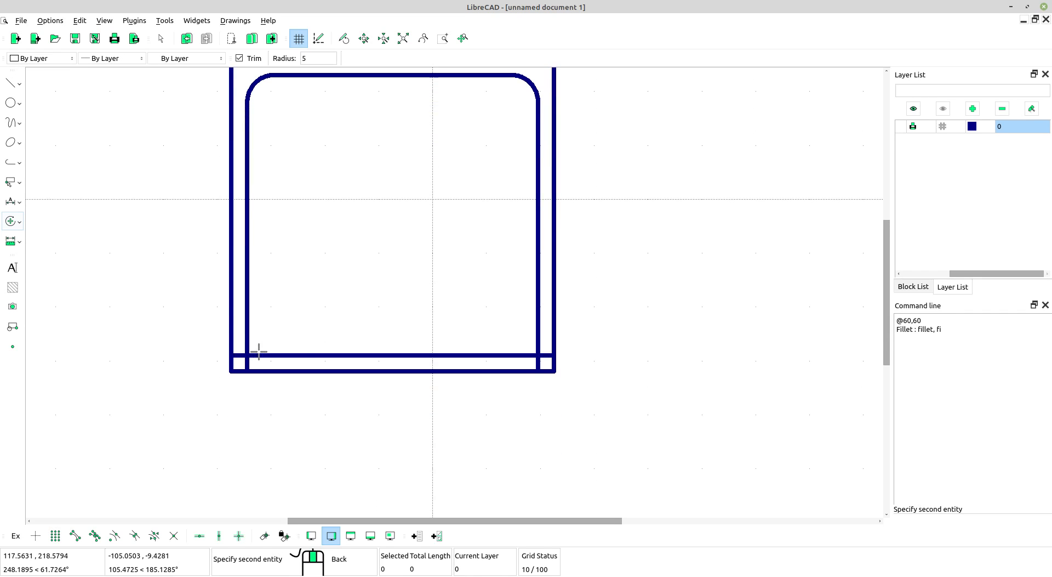
click(247, 332)
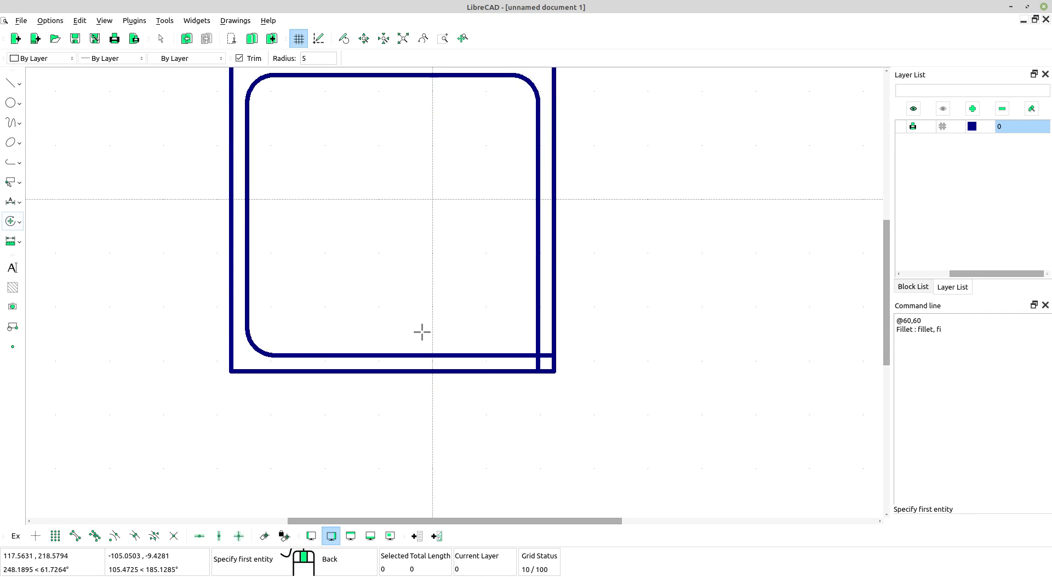
click(506, 353)
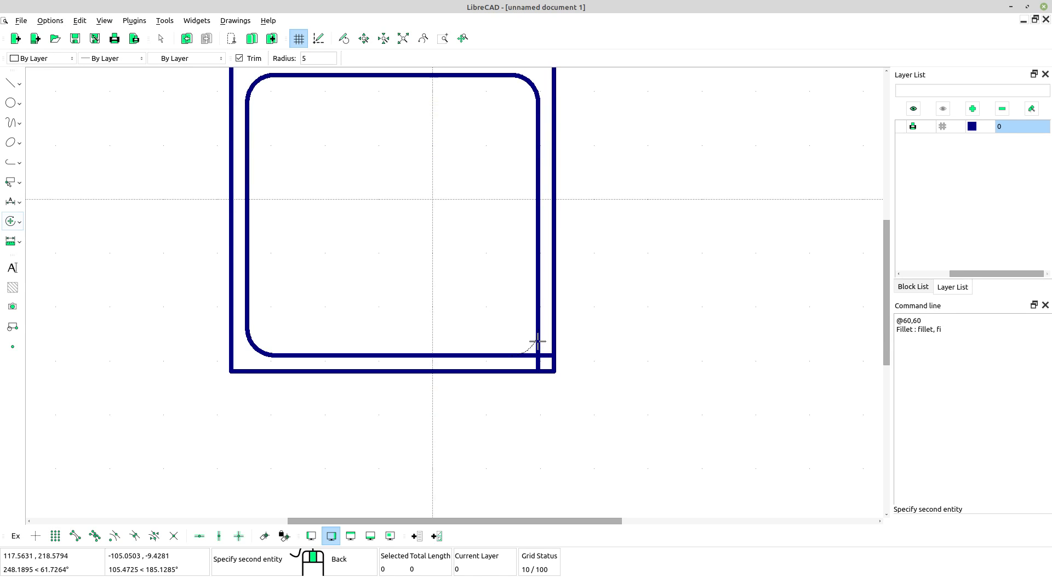
click(538, 341)
scroll(486, 299, down, 2)
middle_drag(486, 299, 418, 292)
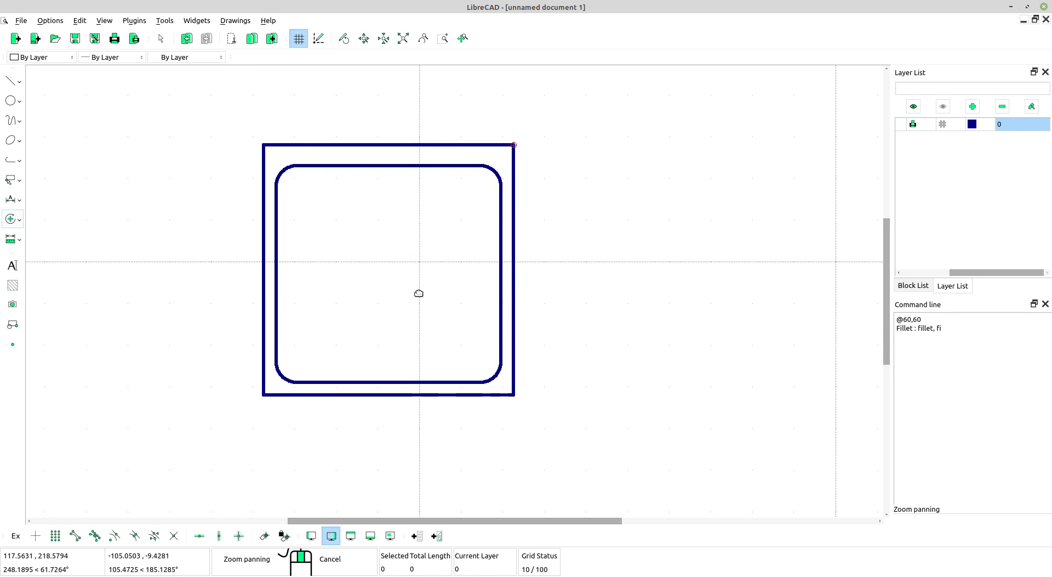
right_click(389, 267)
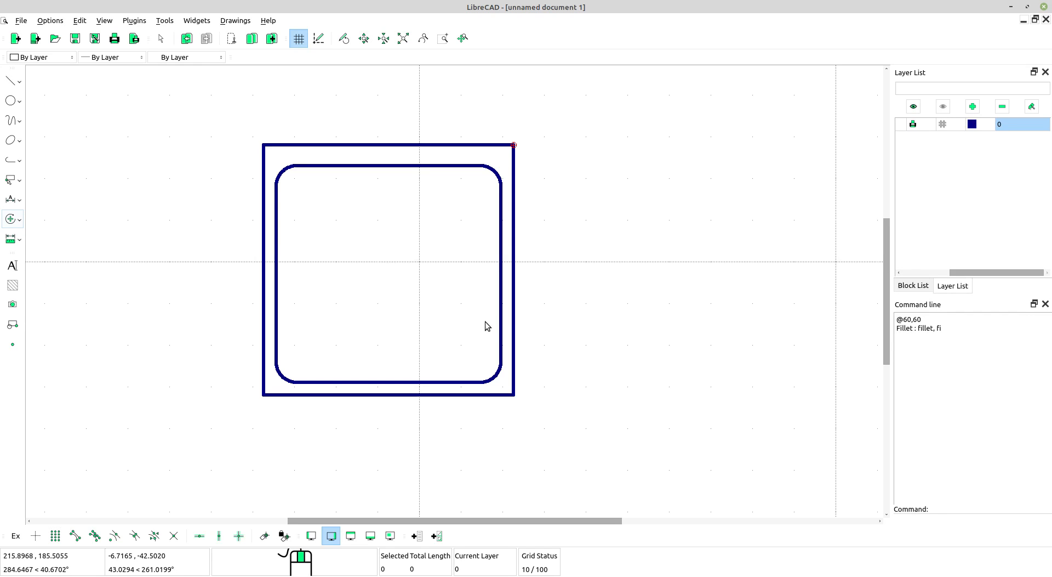
Start a two-point line and enable free, endpoint, center, middle and intersection snapping
scroll(366, 195, up, 2)
scroll(420, 123, up, 2)
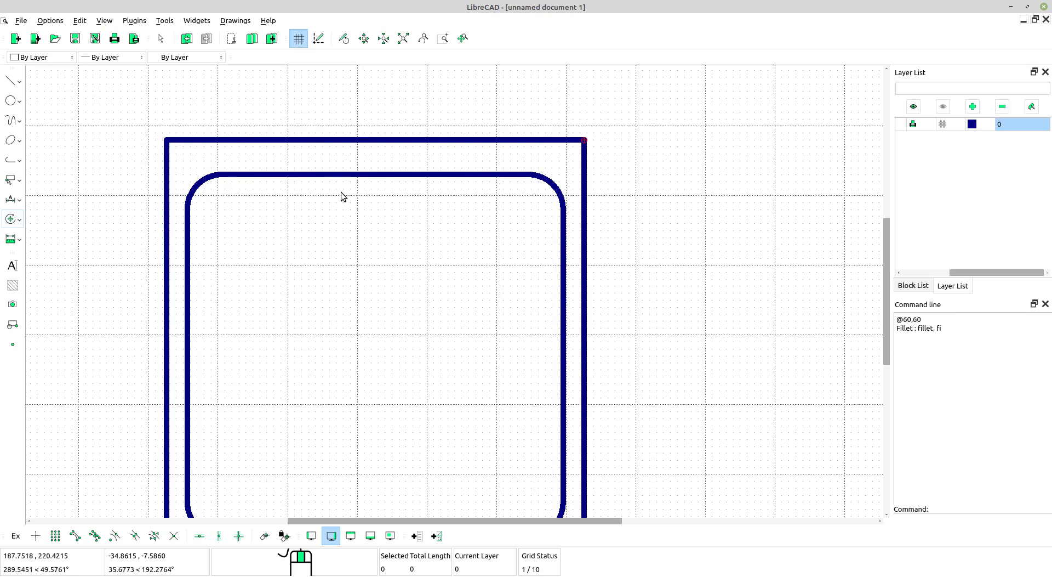
middle_drag(472, 301, 437, 258)
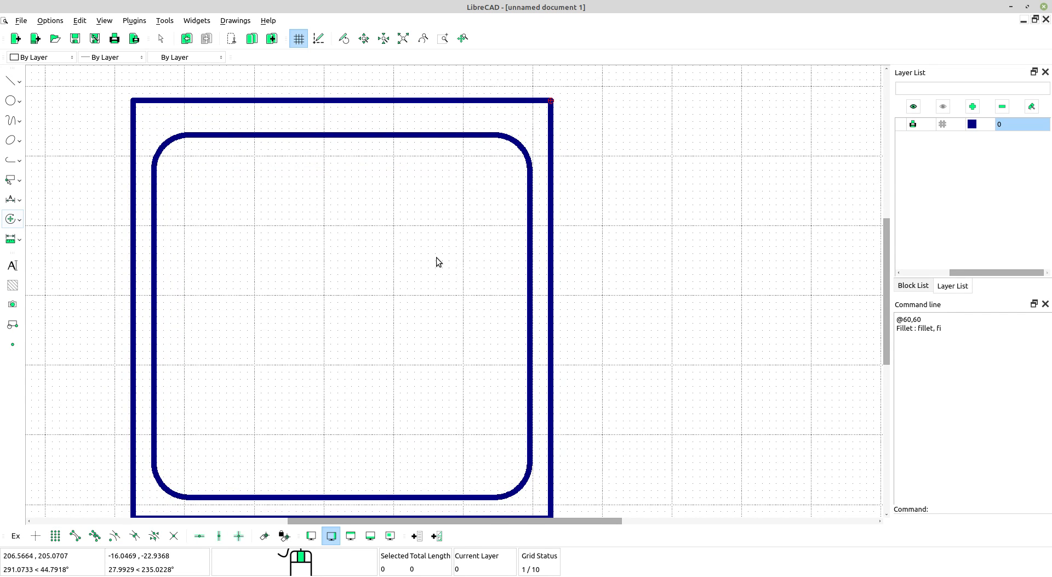
click(15, 82)
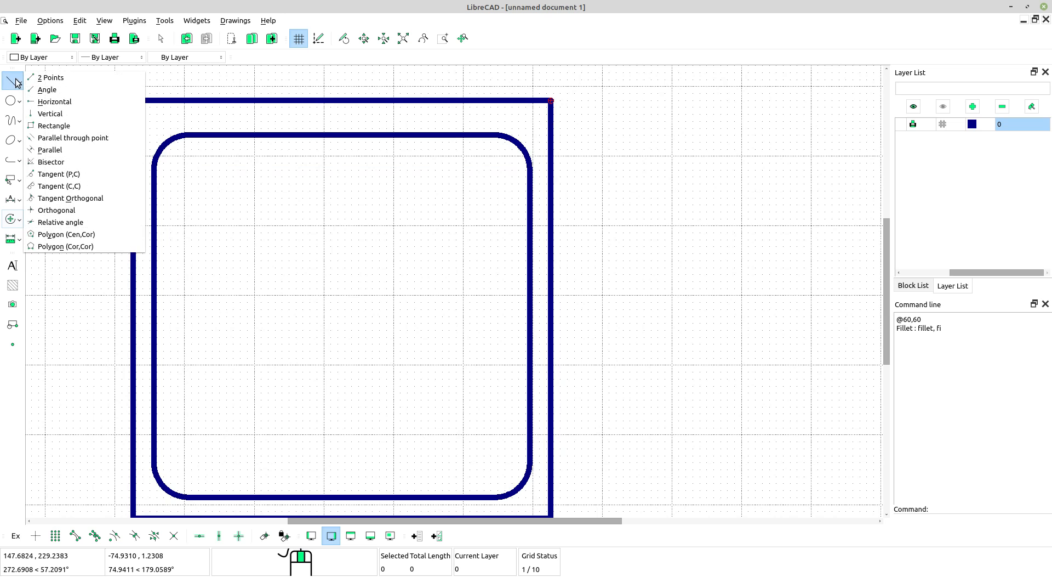
click(45, 80)
scroll(494, 277, down, 1)
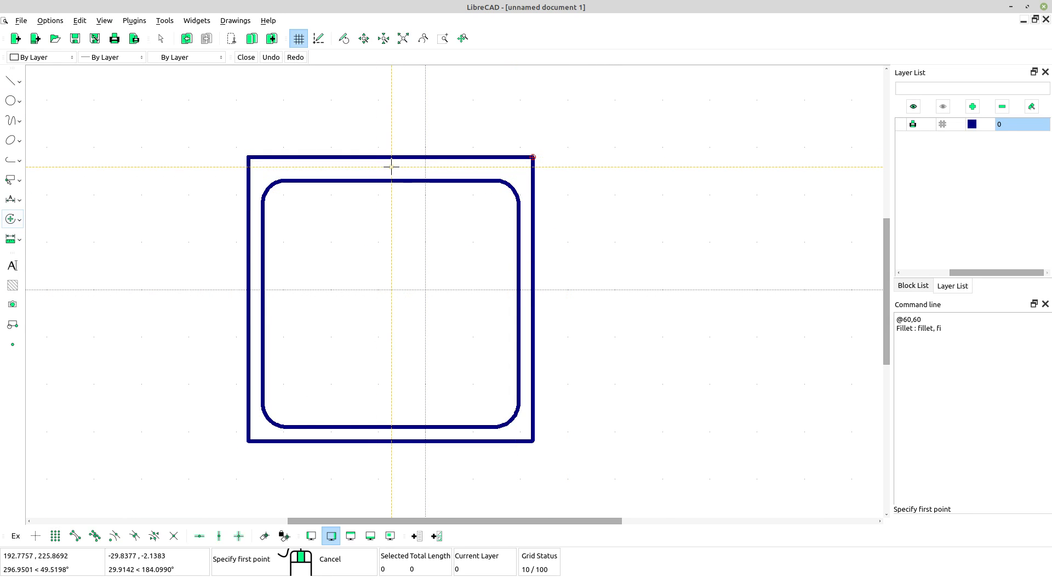
middle_drag(383, 291, 369, 263)
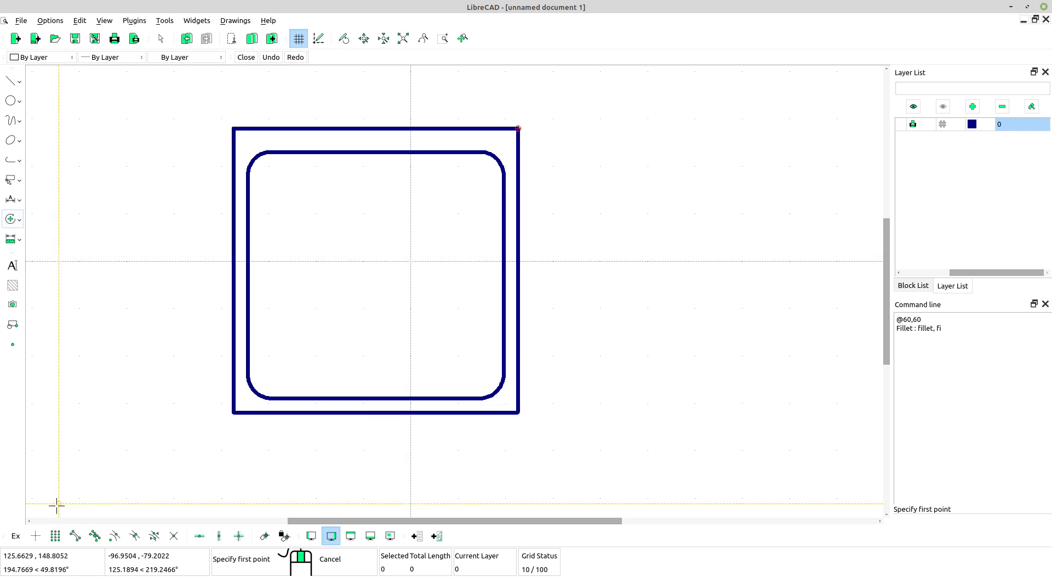
click(36, 535)
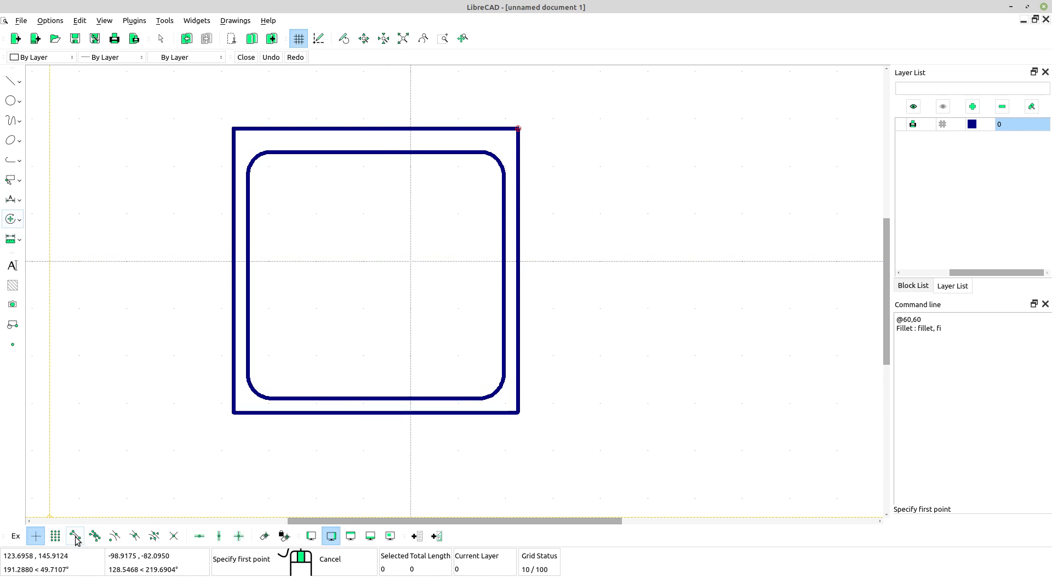
click(75, 535)
click(114, 537)
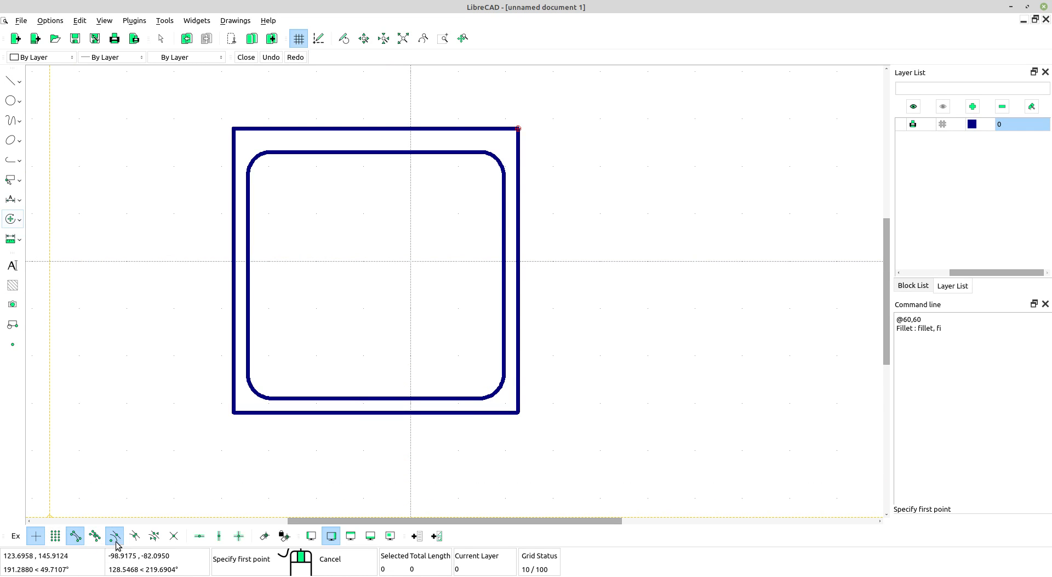
click(134, 537)
click(173, 537)
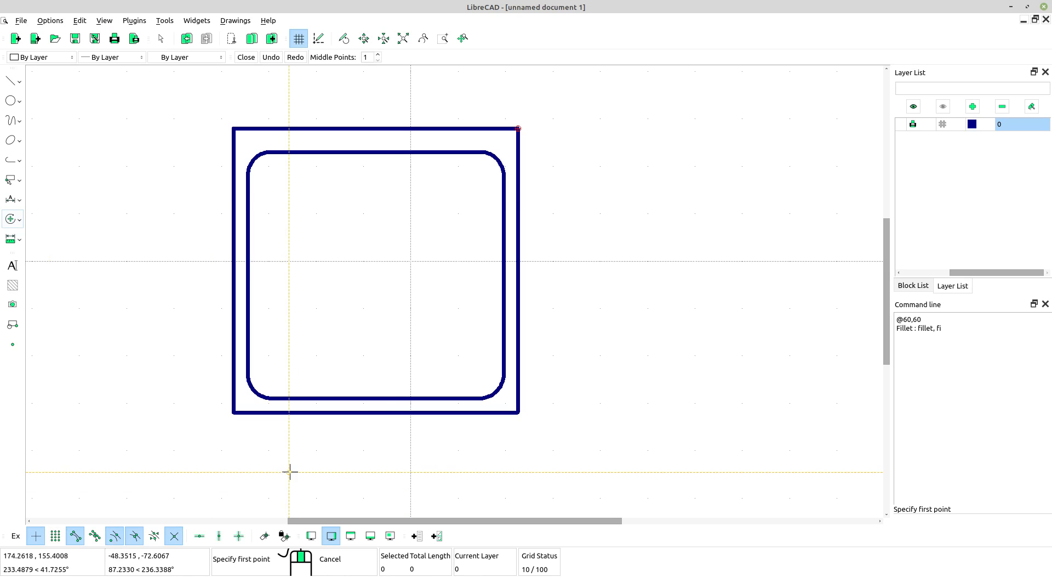
Draw a vertical line from the midpoint of the square's top side to the midpoint of its bottom side and end the line command
scroll(315, 144, up, 2)
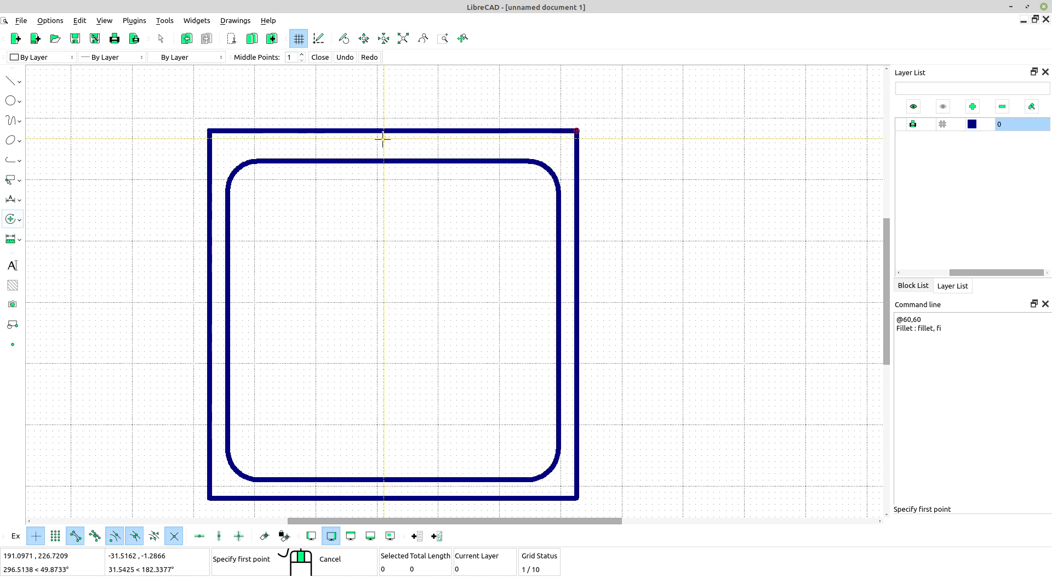
scroll(379, 148, down, 1)
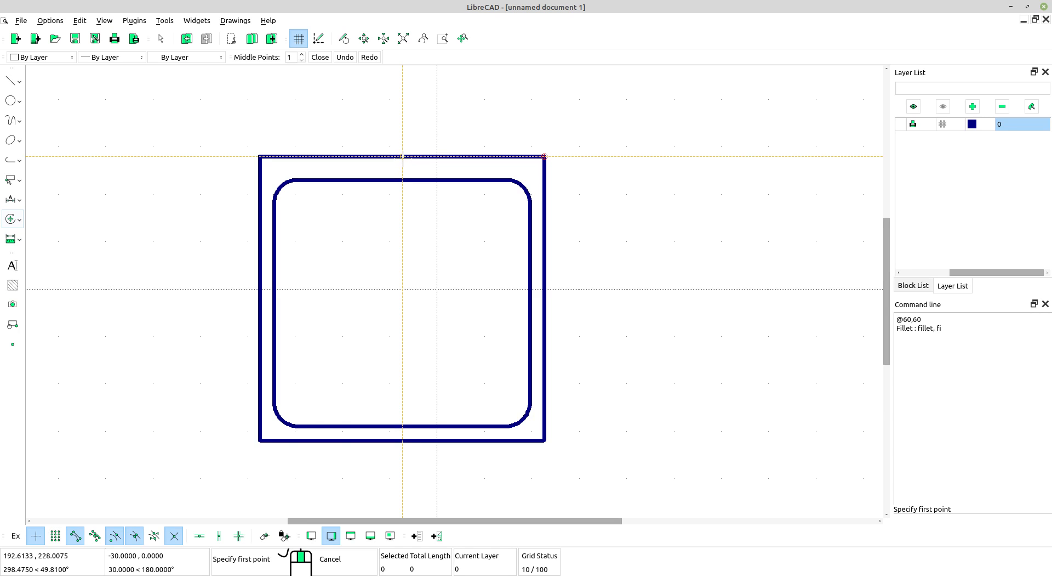
click(403, 157)
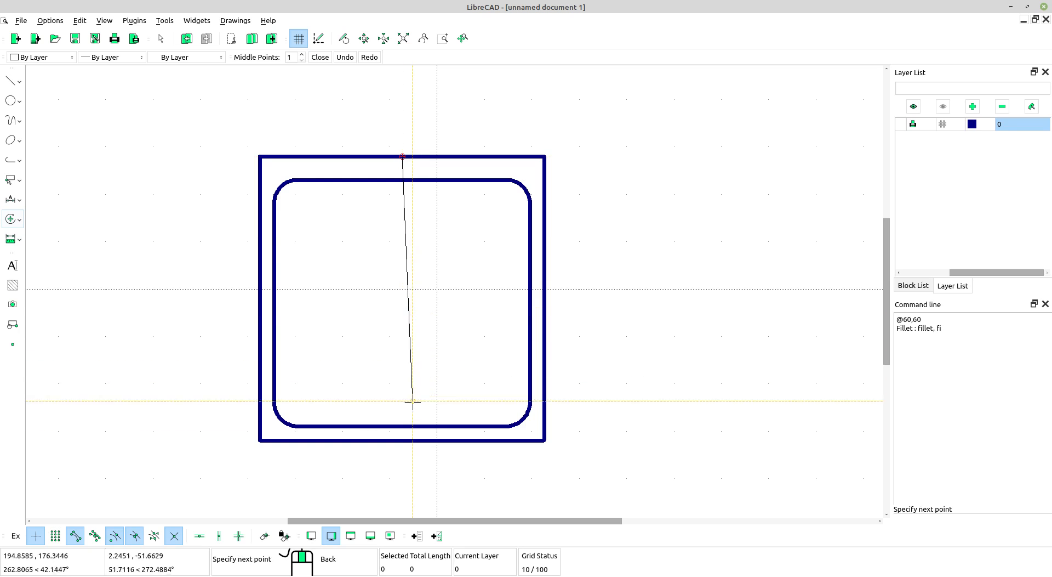
click(406, 439)
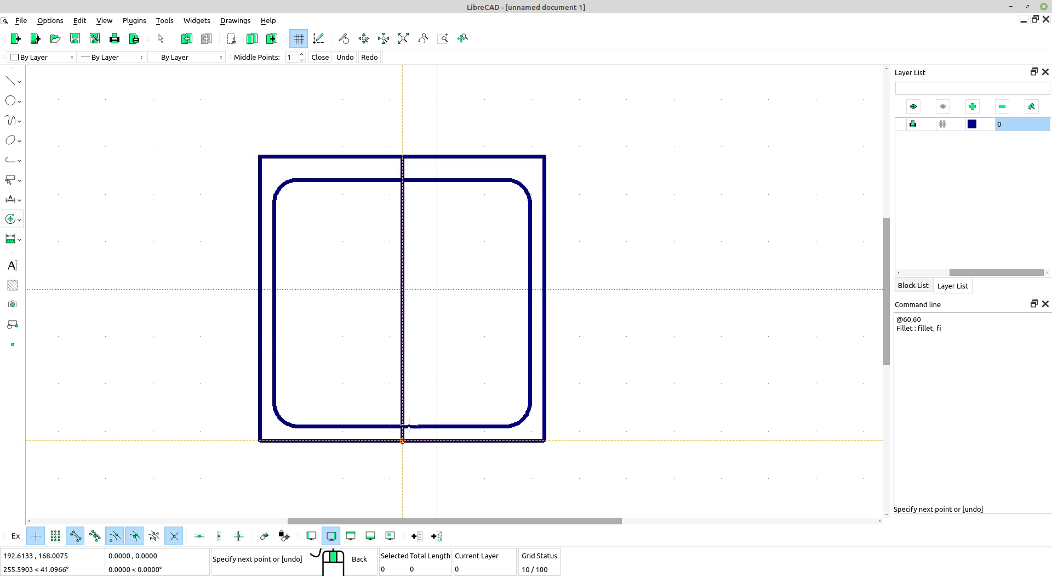
right_click(436, 293)
scroll(402, 165, up, 3)
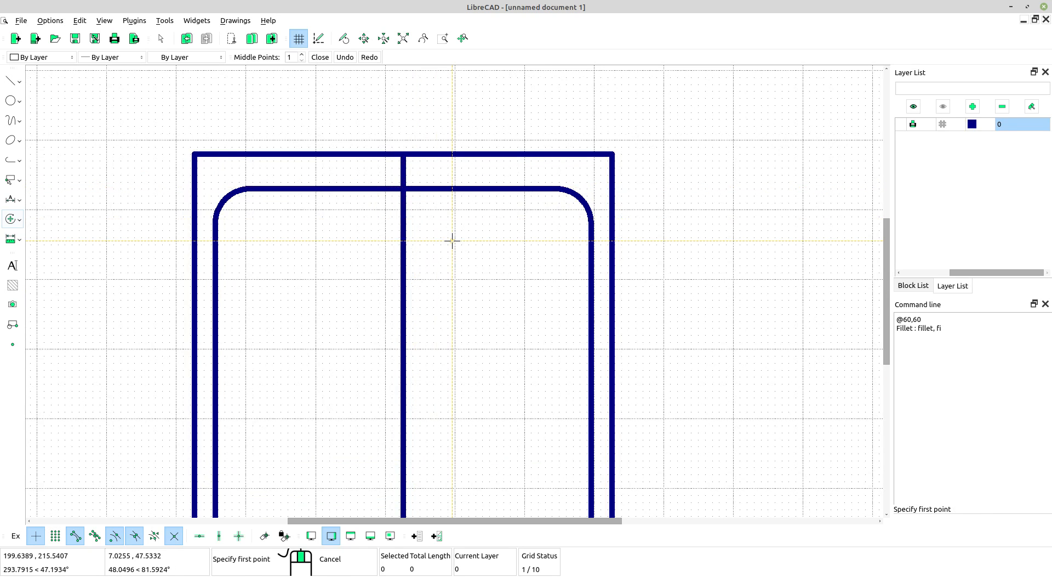
right_click(456, 237)
scroll(411, 259, down, 3)
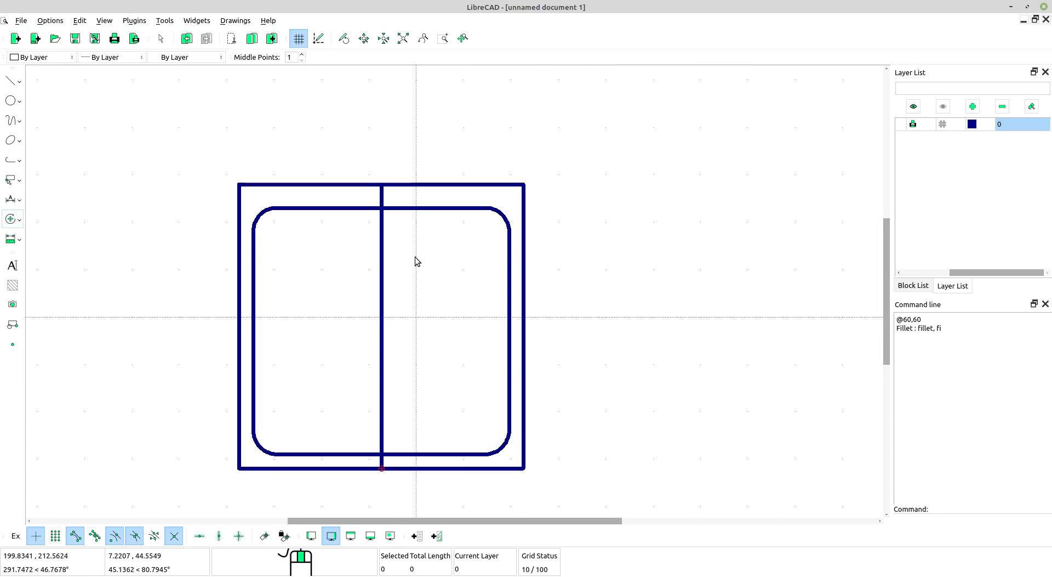
Draw a center-point circle of radius 4 where the vertical line crosses the top side of the inner outline
scroll(399, 190, up, 6)
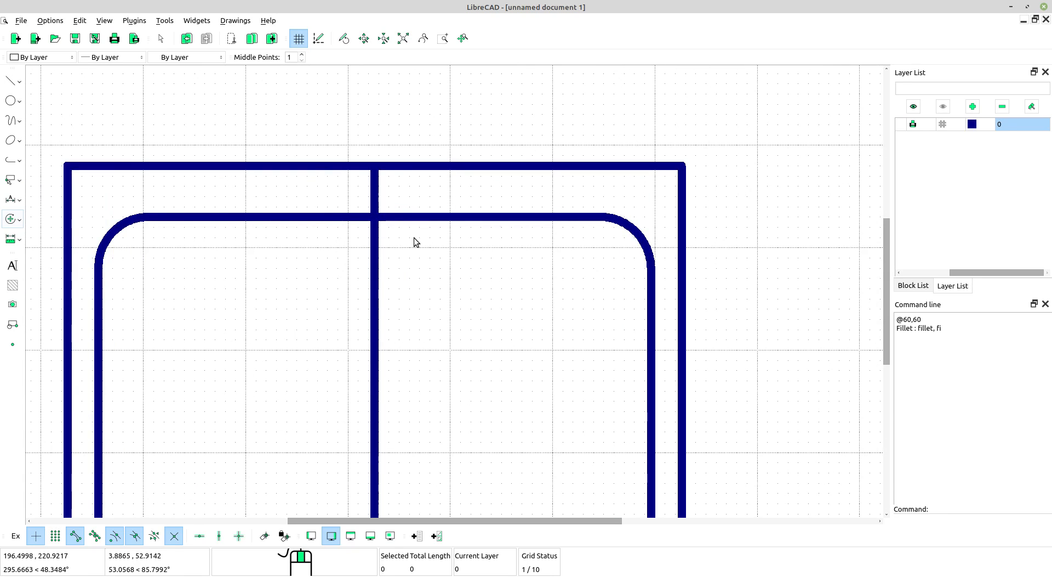
click(11, 101)
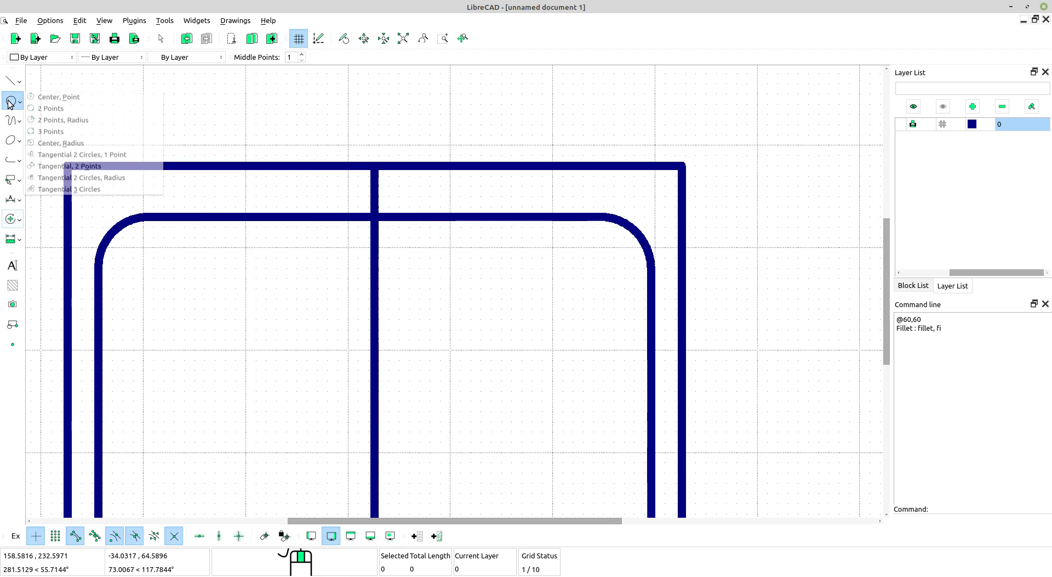
click(68, 99)
scroll(417, 252, down, 6)
scroll(524, 261, up, 1)
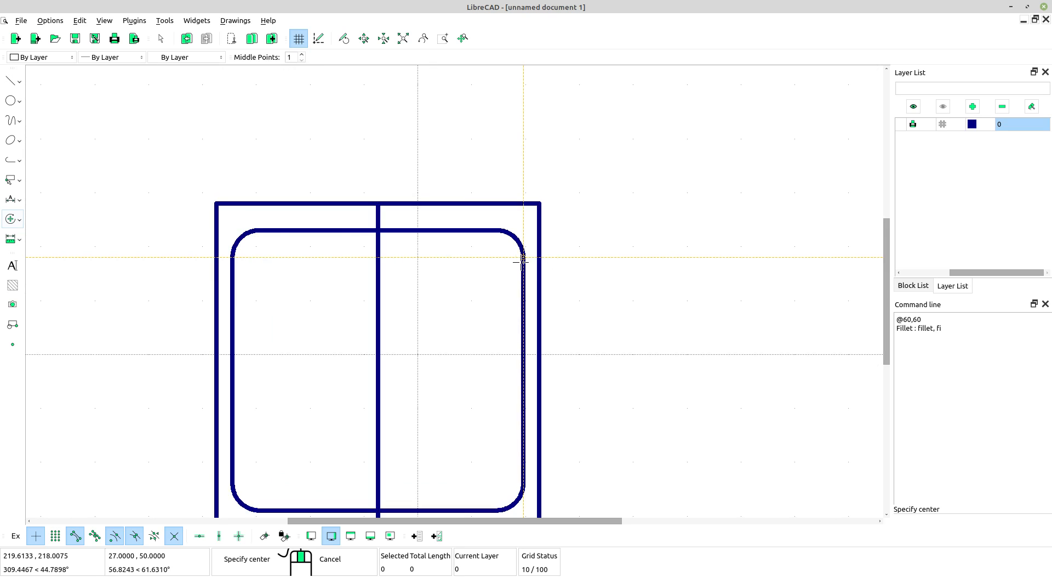
scroll(523, 261, up, 1)
scroll(333, 203, up, 2)
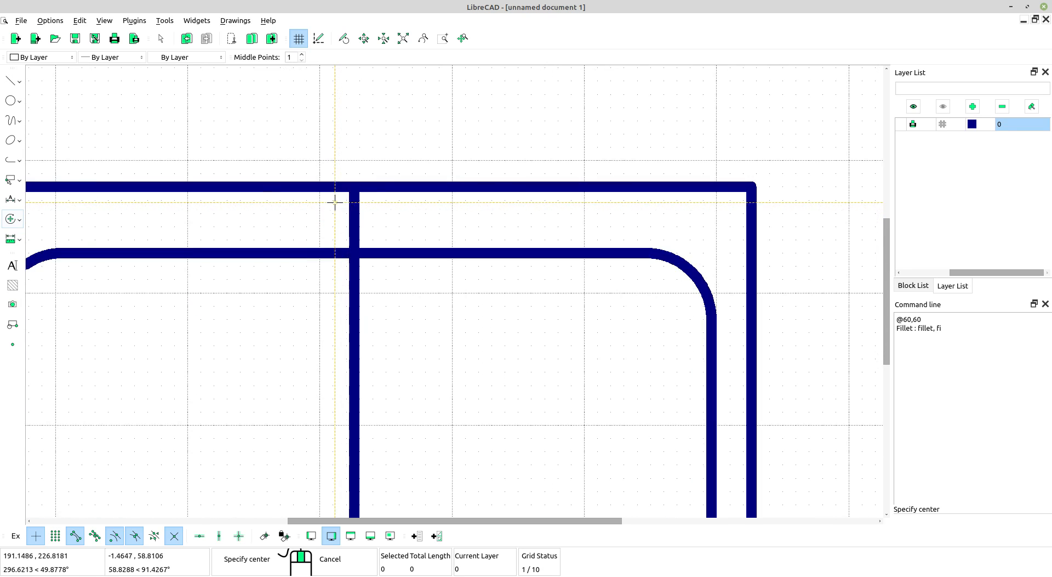
scroll(376, 239, down, 1)
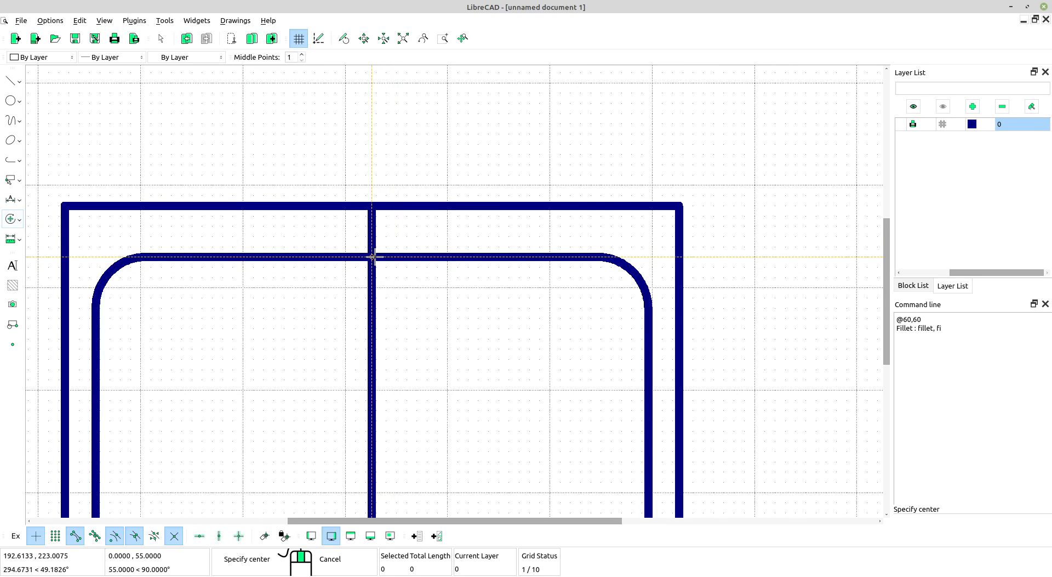
scroll(373, 256, down, 1)
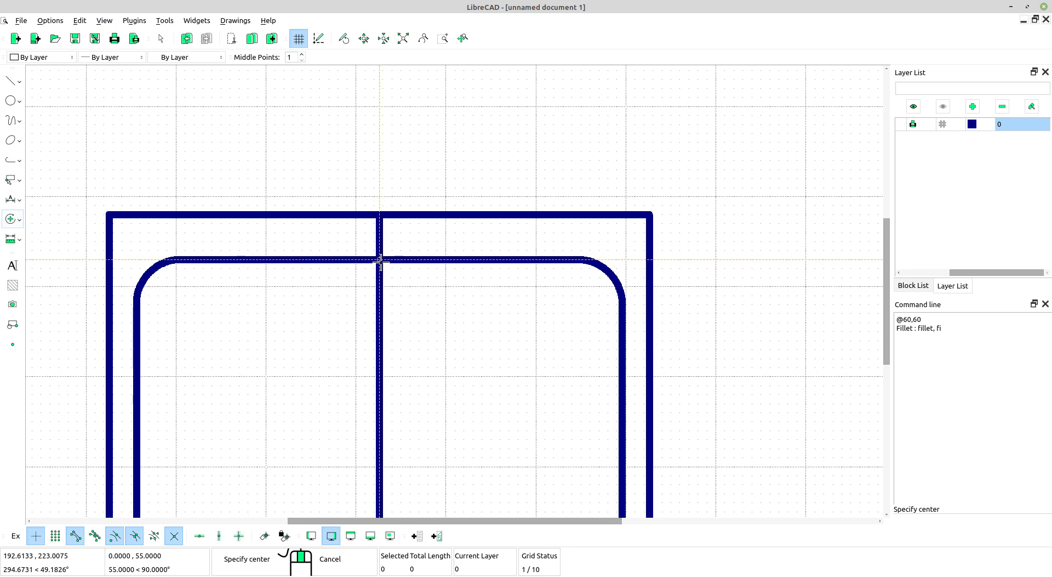
click(380, 261)
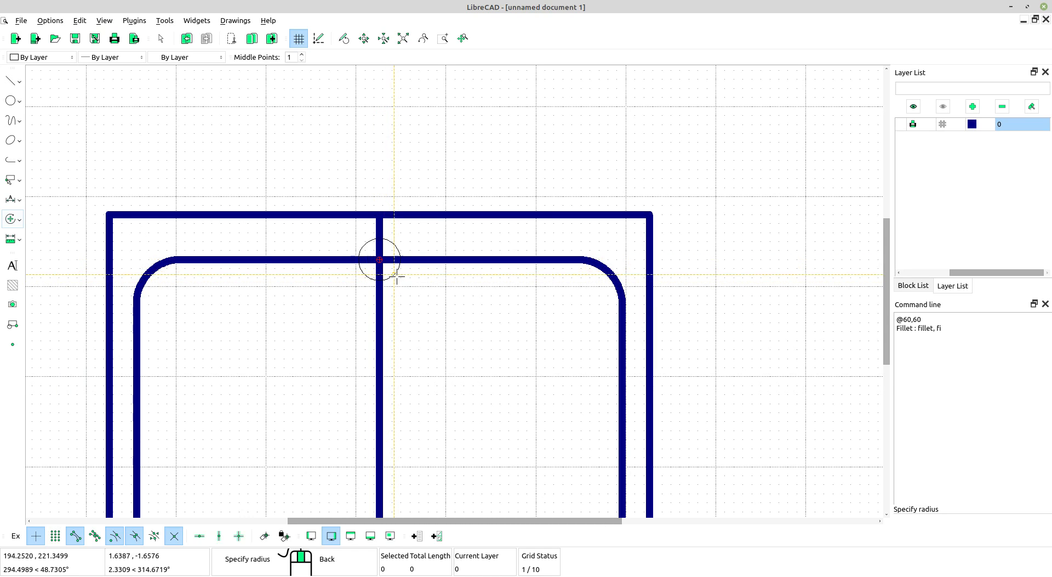
click(920, 515)
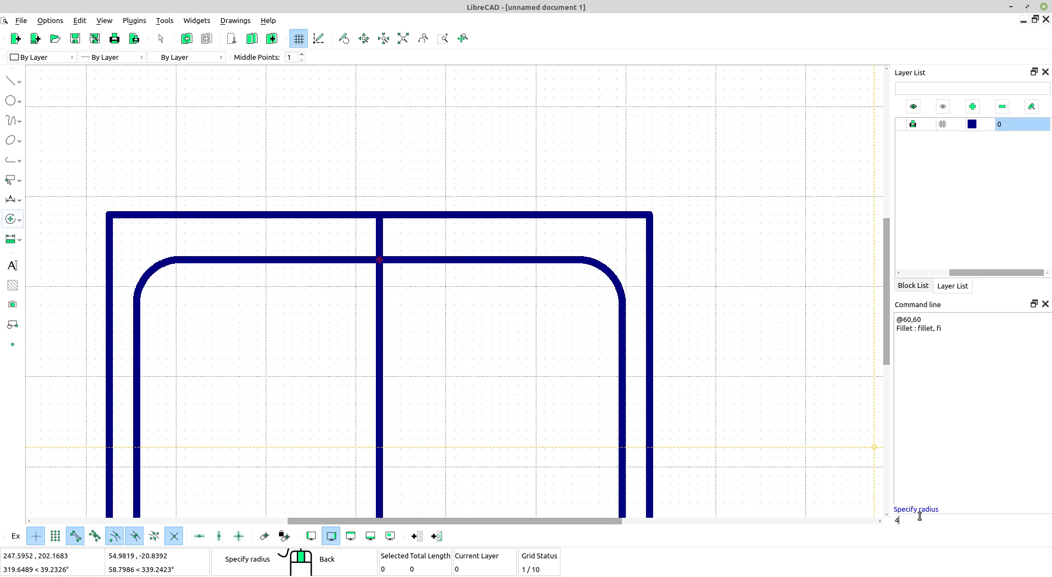
key(Return)
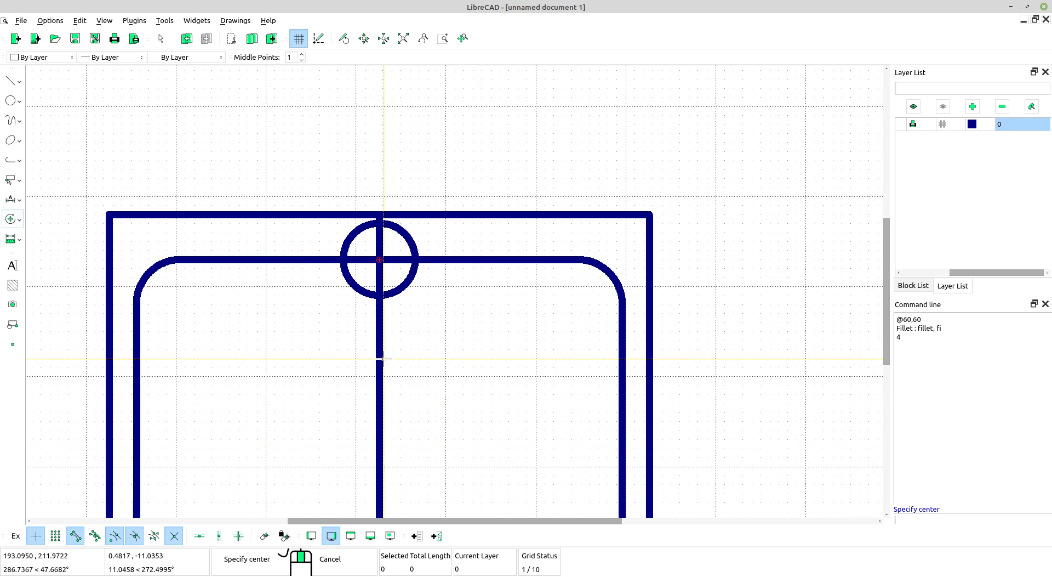
Draw a center-point circle of radius 5 at the midpoint of the vertical line and end the circle command
scroll(433, 348, down, 5)
scroll(405, 300, up, 2)
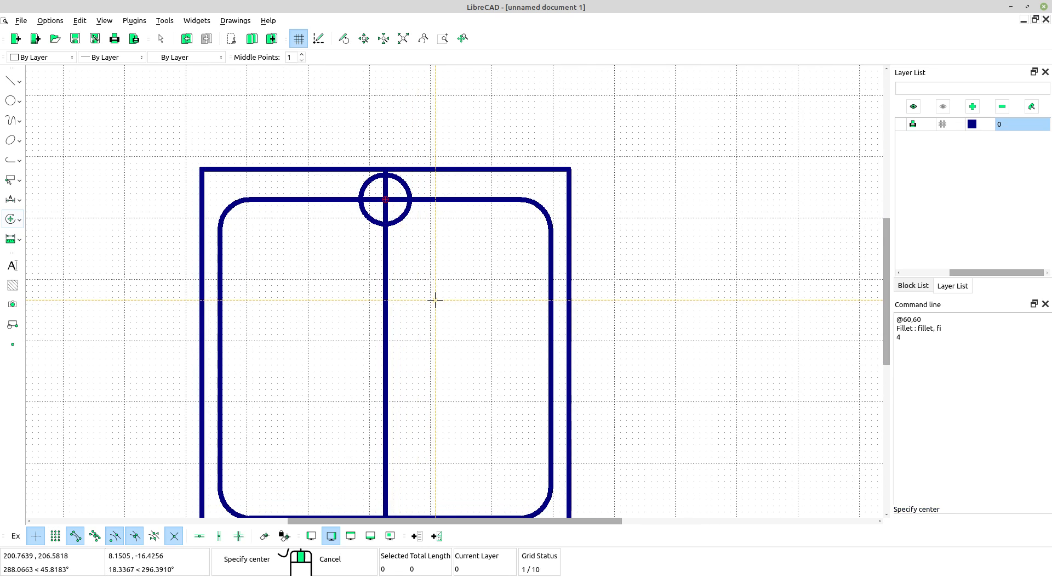
middle_drag(437, 305, 414, 252)
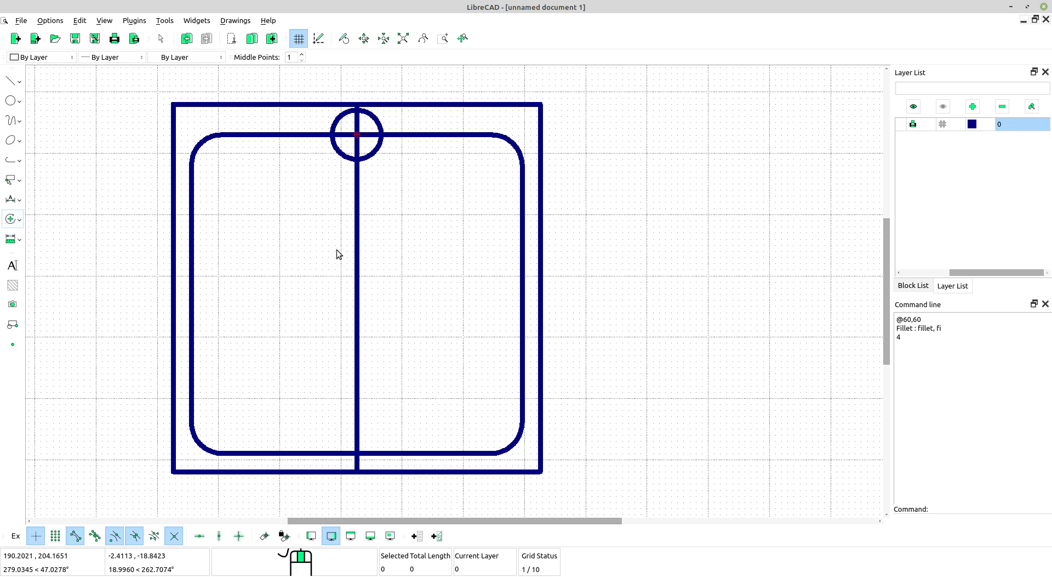
click(20, 100)
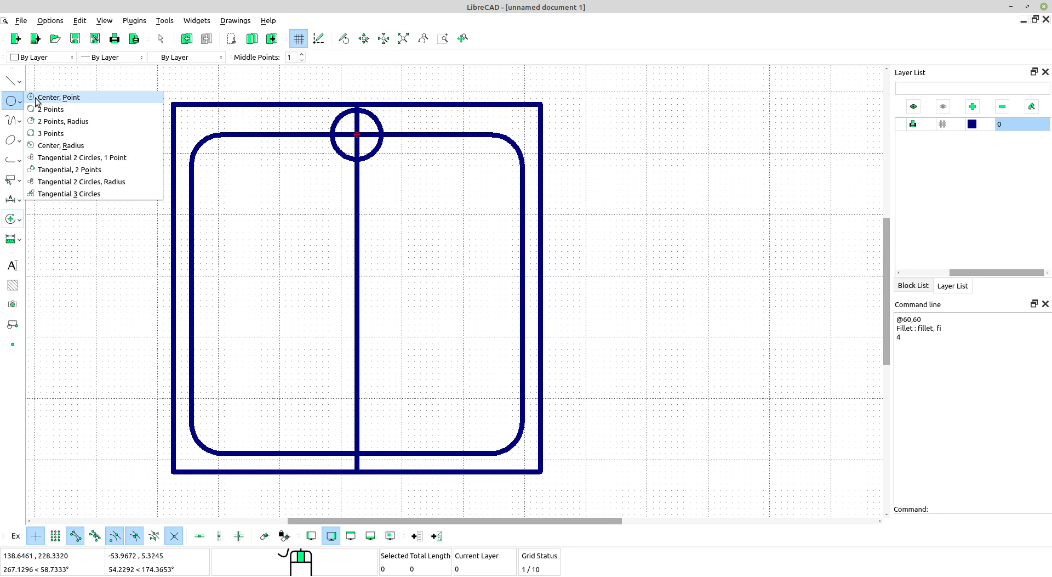
click(59, 98)
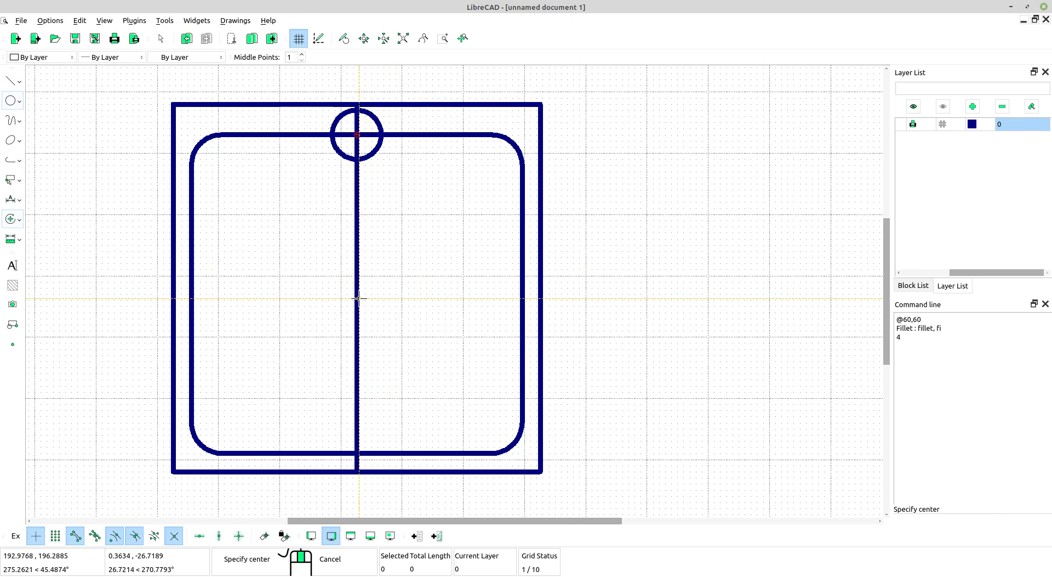
scroll(356, 299, down, 1)
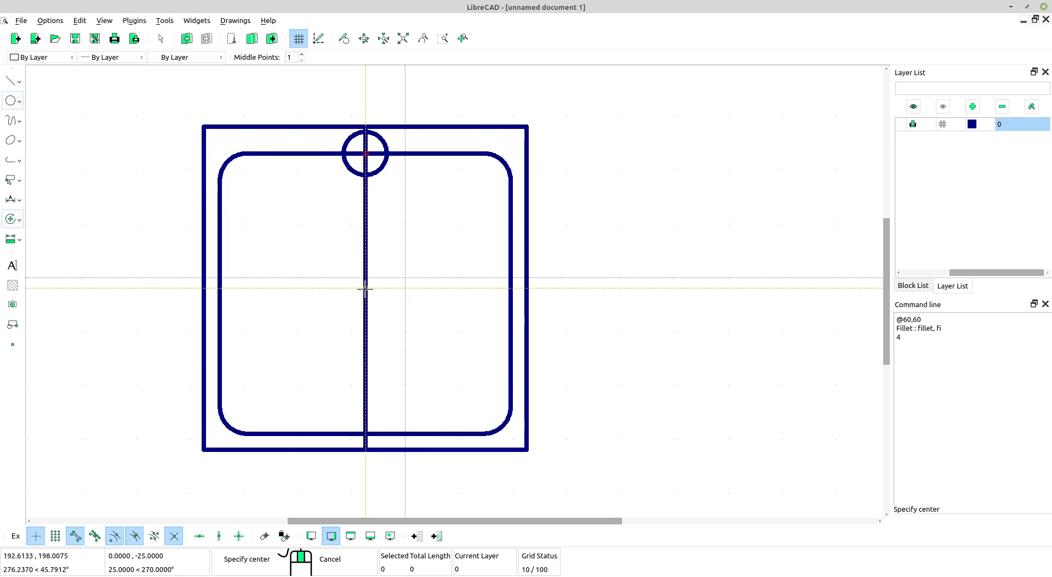
scroll(365, 287, up, 1)
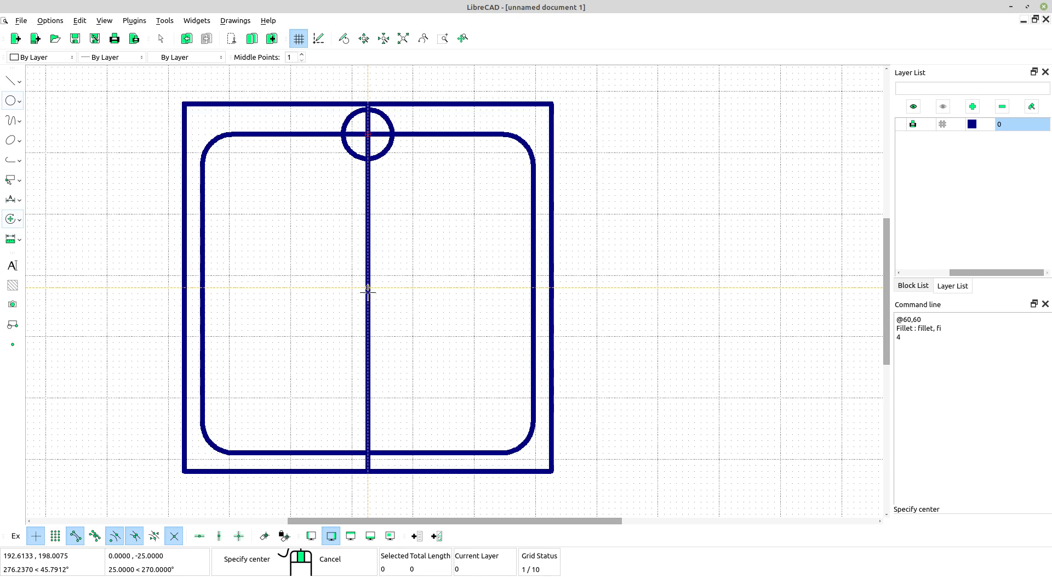
scroll(367, 286, down, 1)
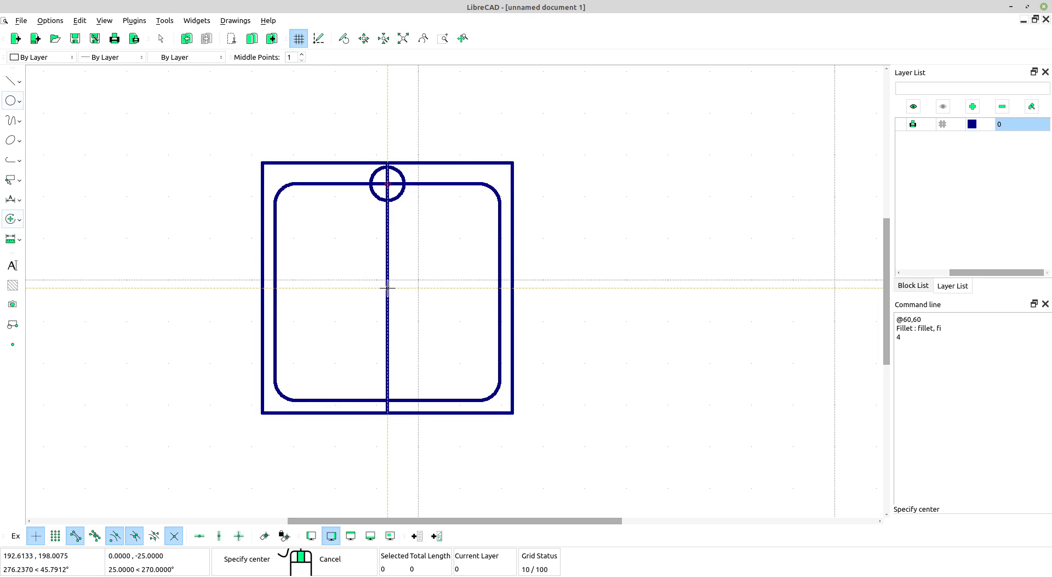
click(388, 288)
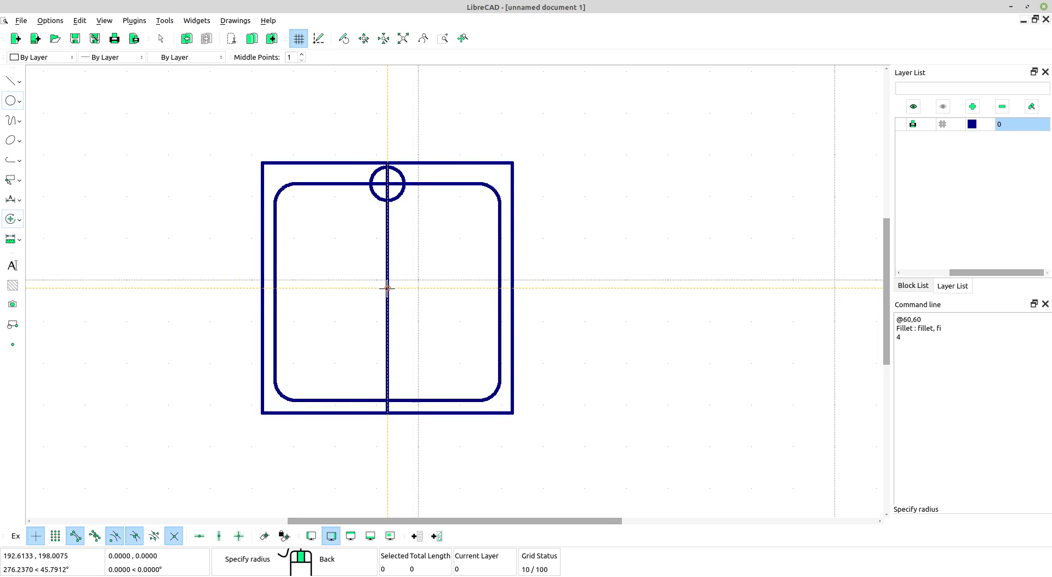
scroll(387, 286, up, 1)
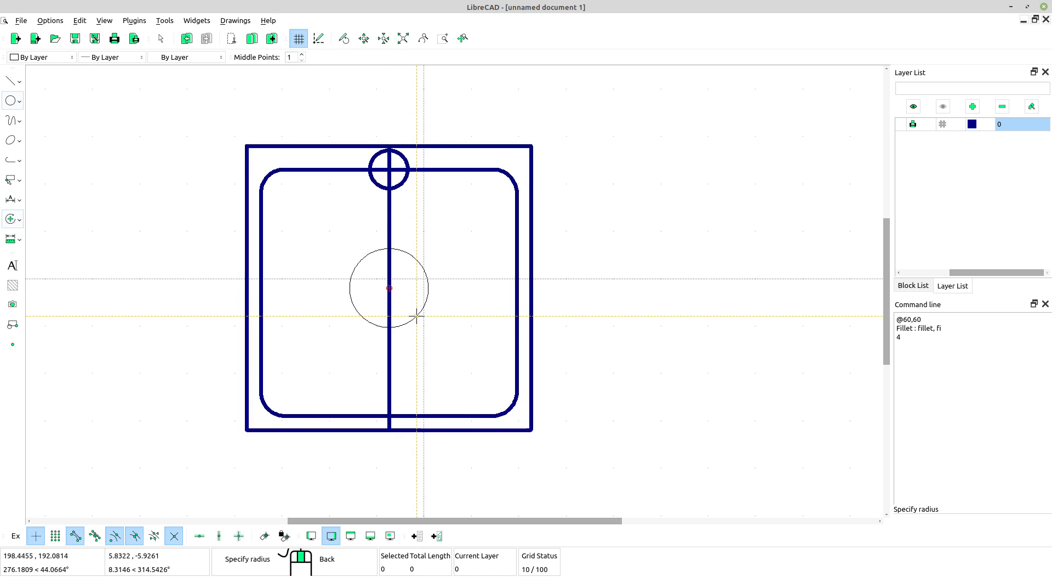
click(941, 520)
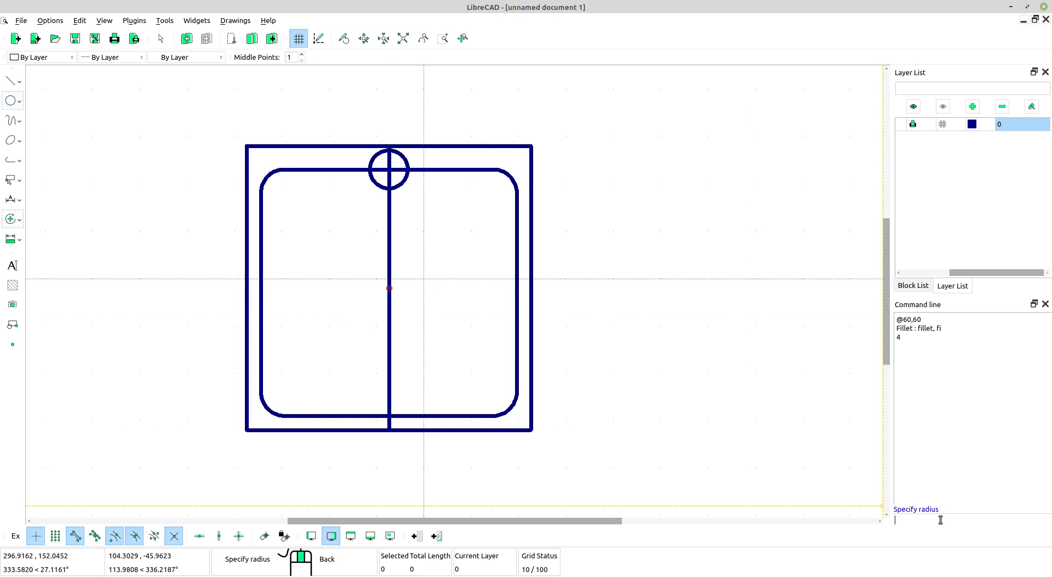
text(5)
key(Return)
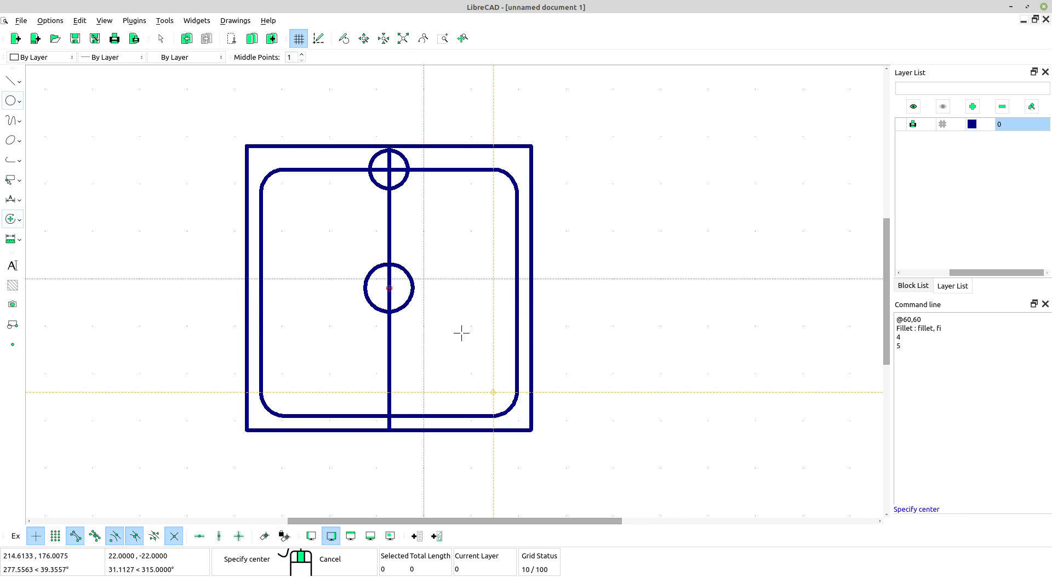
scroll(432, 245, up, 2)
right_click(433, 245)
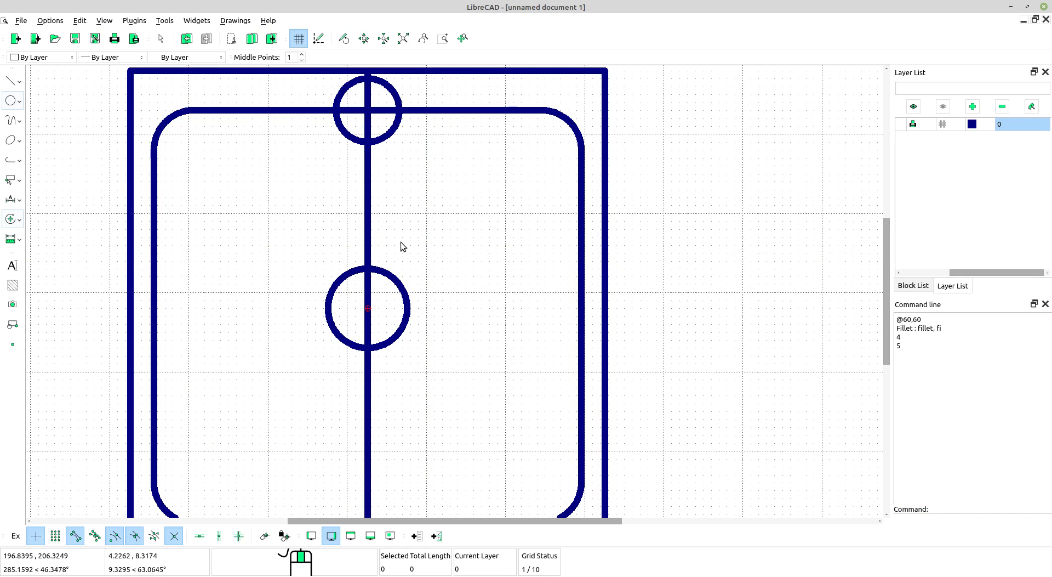
Draw a center-point circle of radius 2 snapped onto the vertical line, centered about 11 units above the middle circle's center
middle_drag(400, 242, 390, 291)
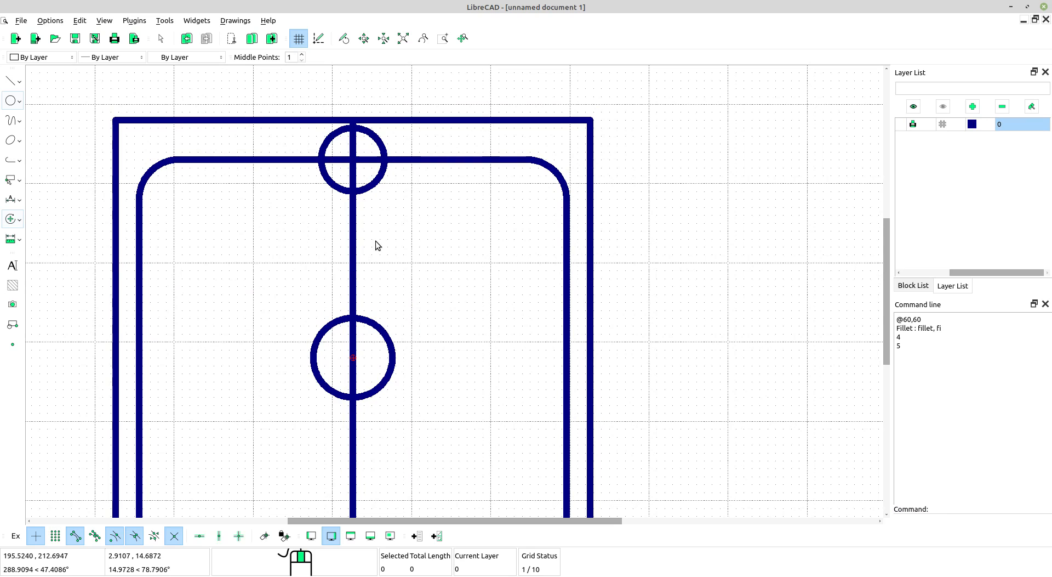
scroll(396, 263, down, 1)
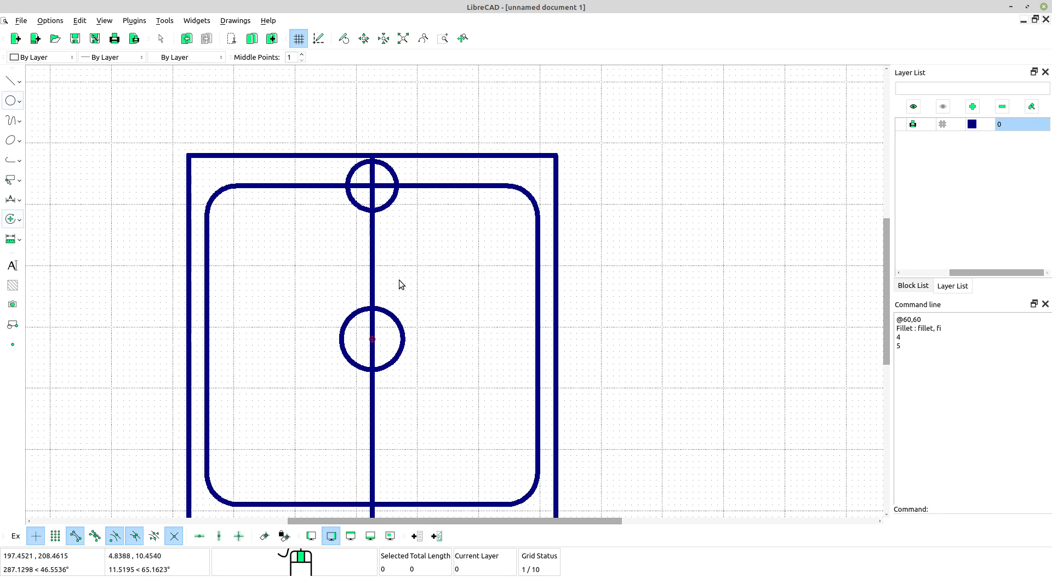
scroll(403, 286, up, 1)
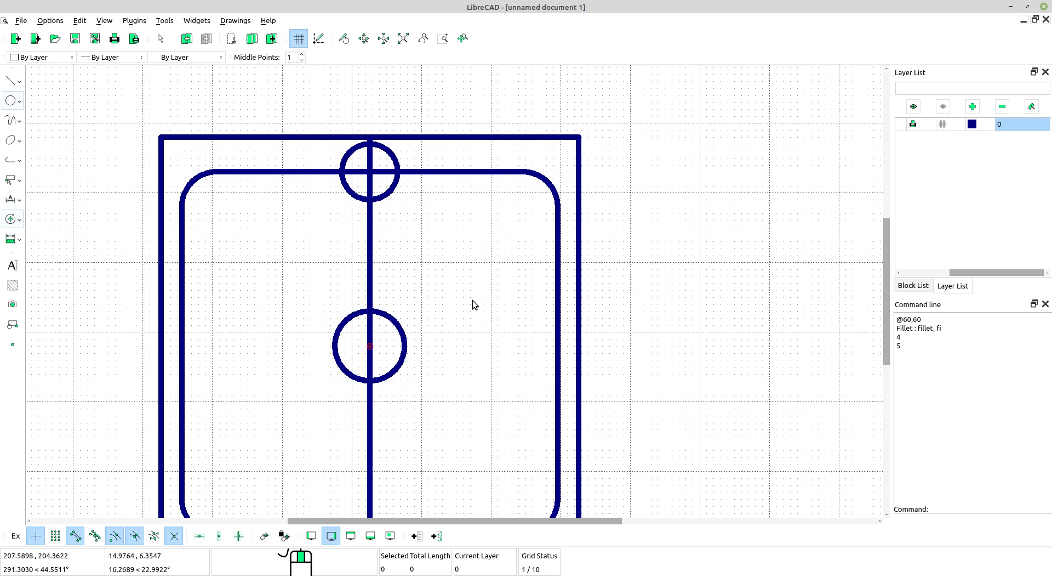
scroll(416, 273, down, 3)
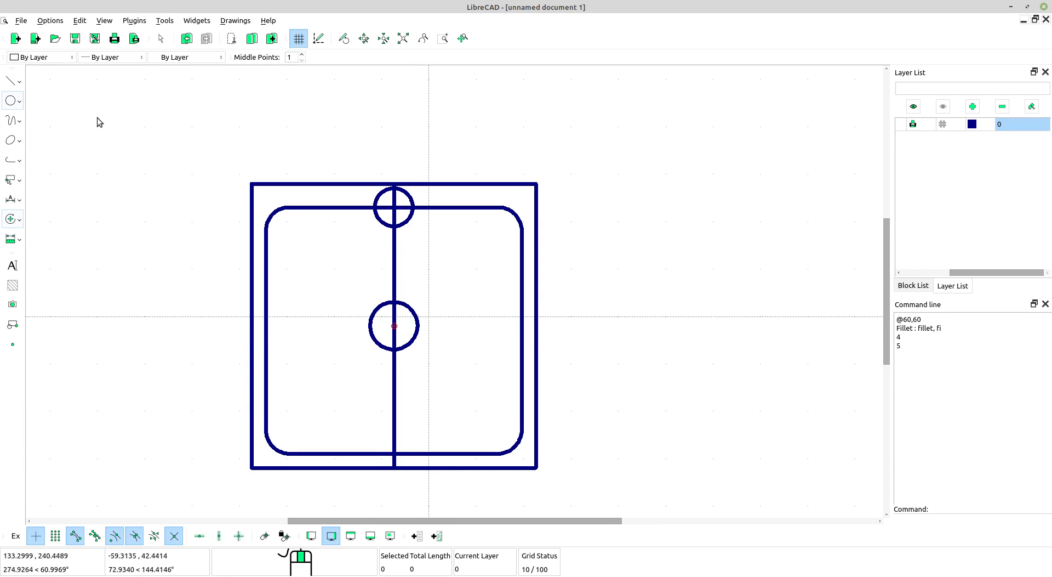
click(15, 100)
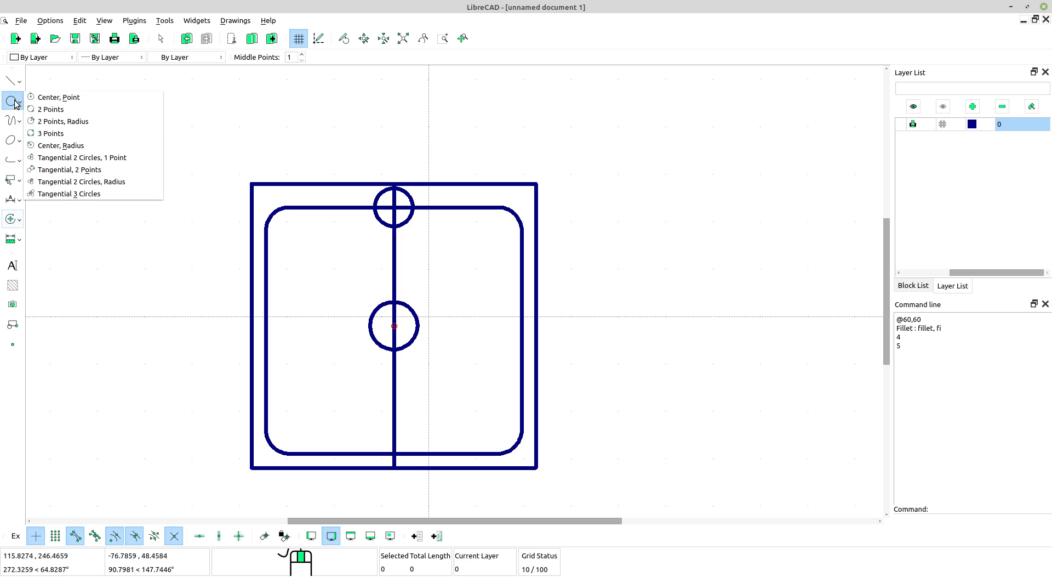
click(60, 97)
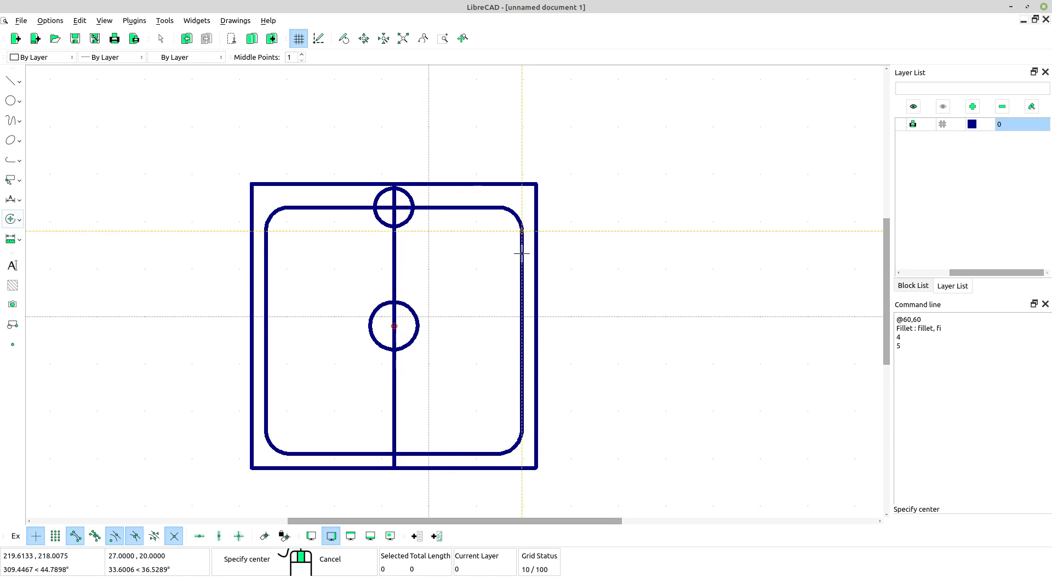
scroll(444, 267, up, 4)
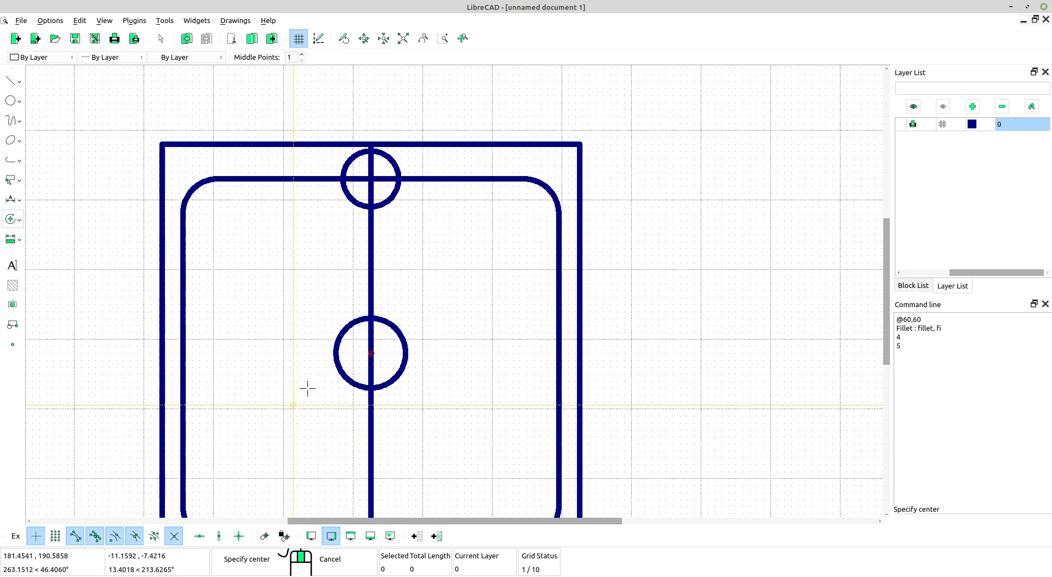
scroll(370, 286, up, 4)
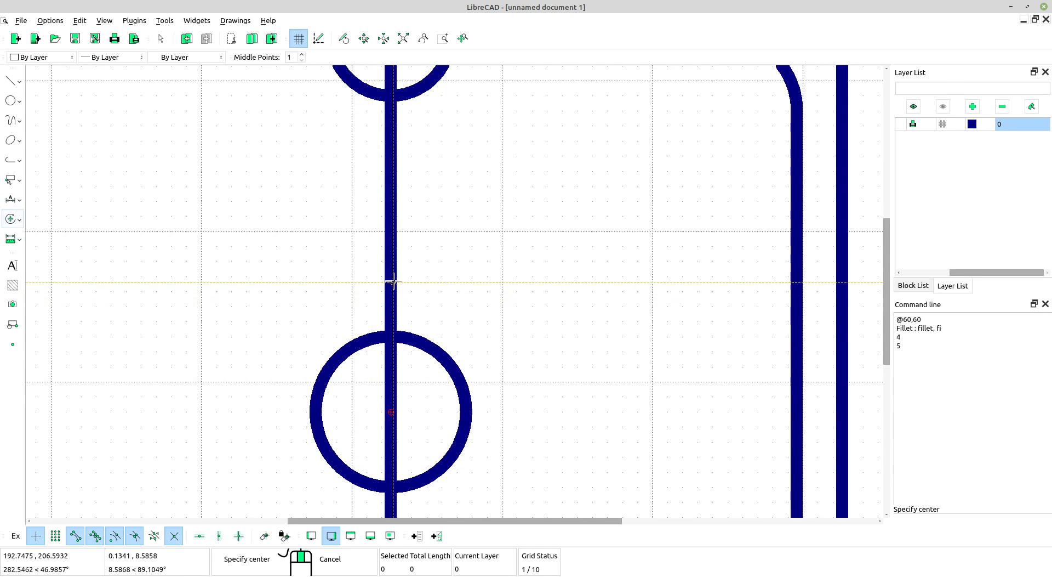
click(391, 248)
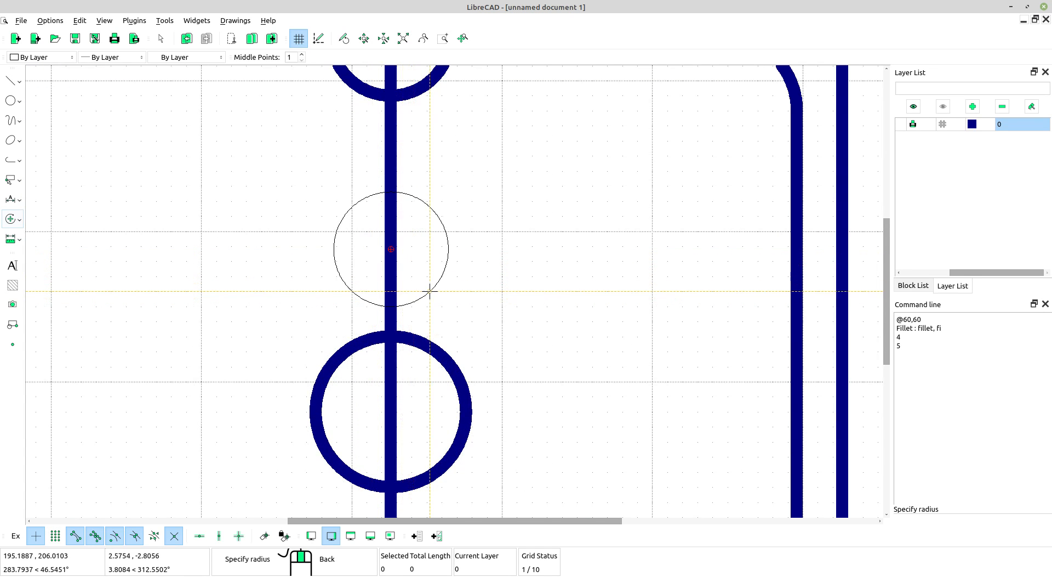
click(913, 522)
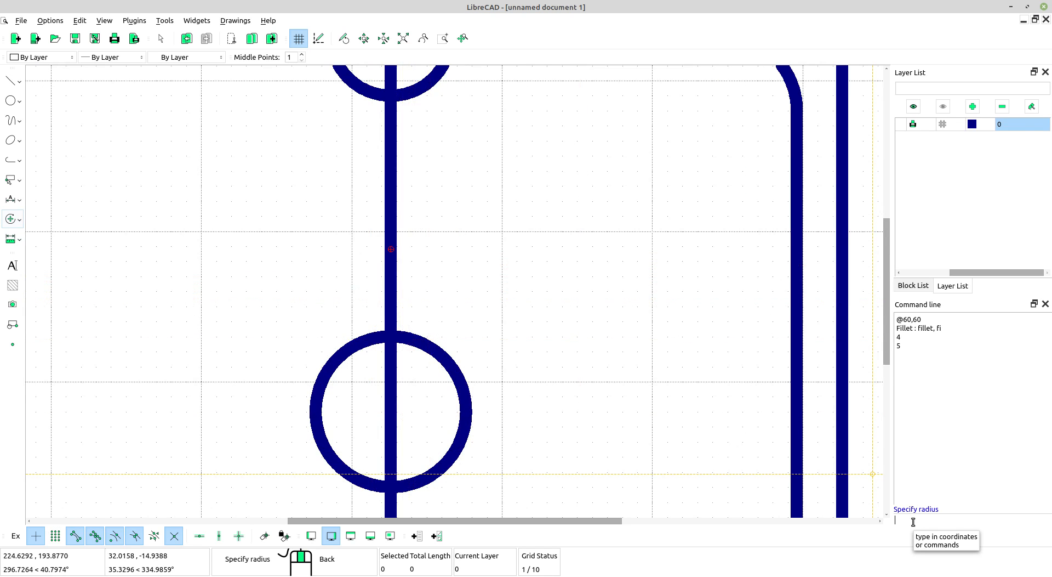
text(2)
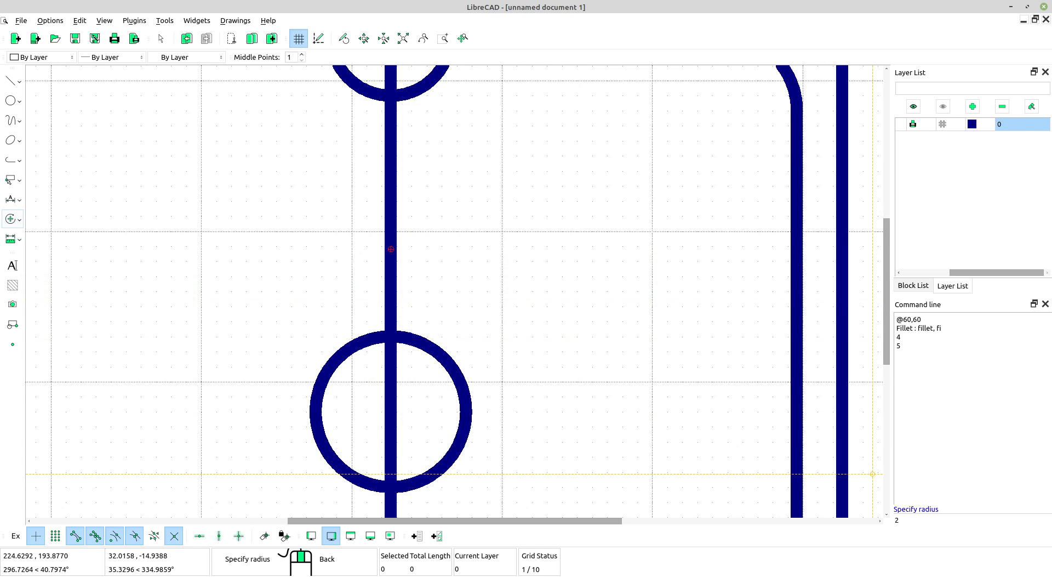
key(Return)
scroll(491, 238, down, 2)
scroll(490, 238, down, 3)
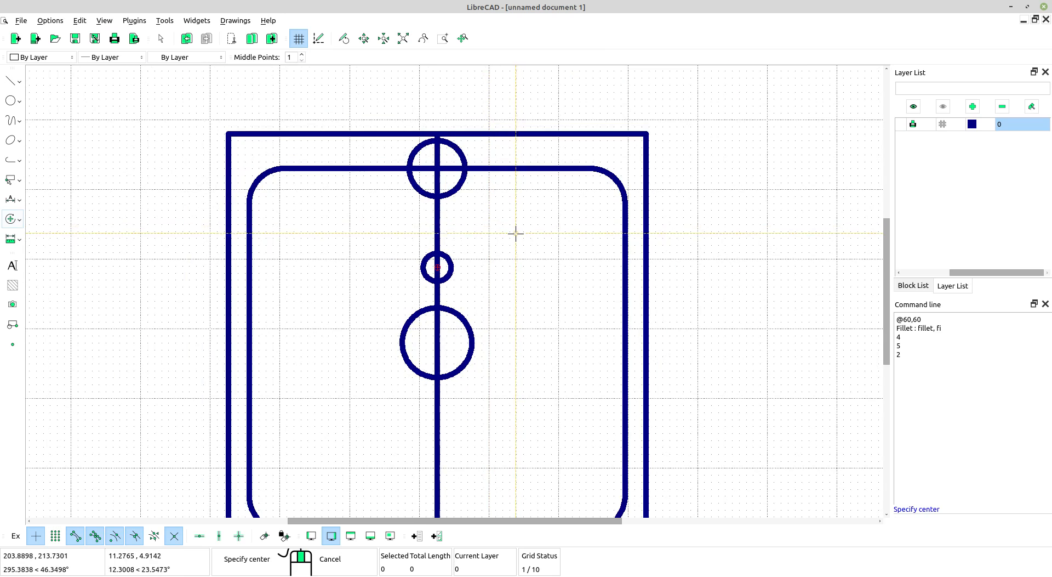
End the circle command and delete the vertical center line
middle_drag(468, 281, 493, 307)
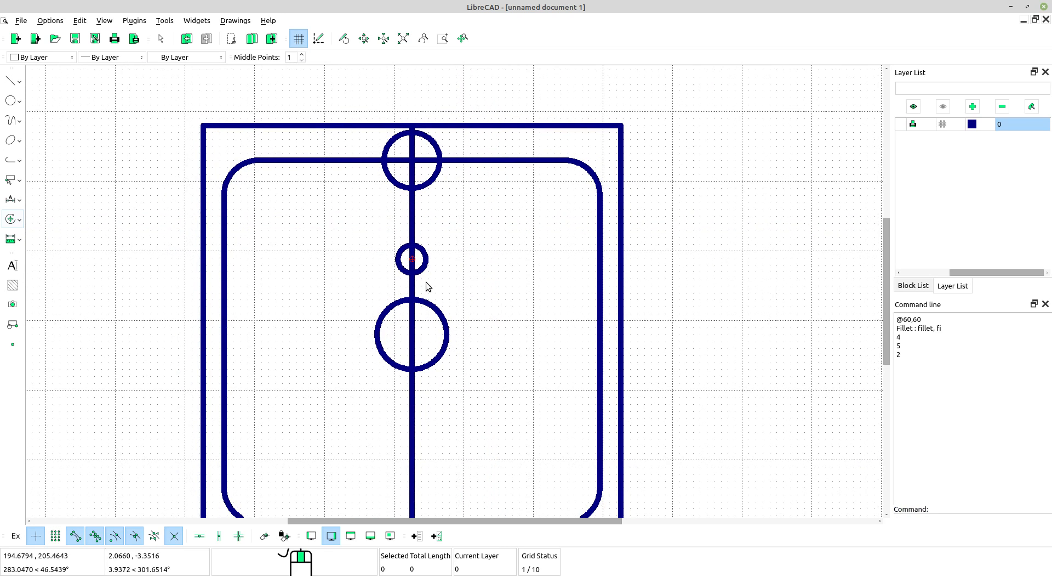
drag(389, 281, 388, 286)
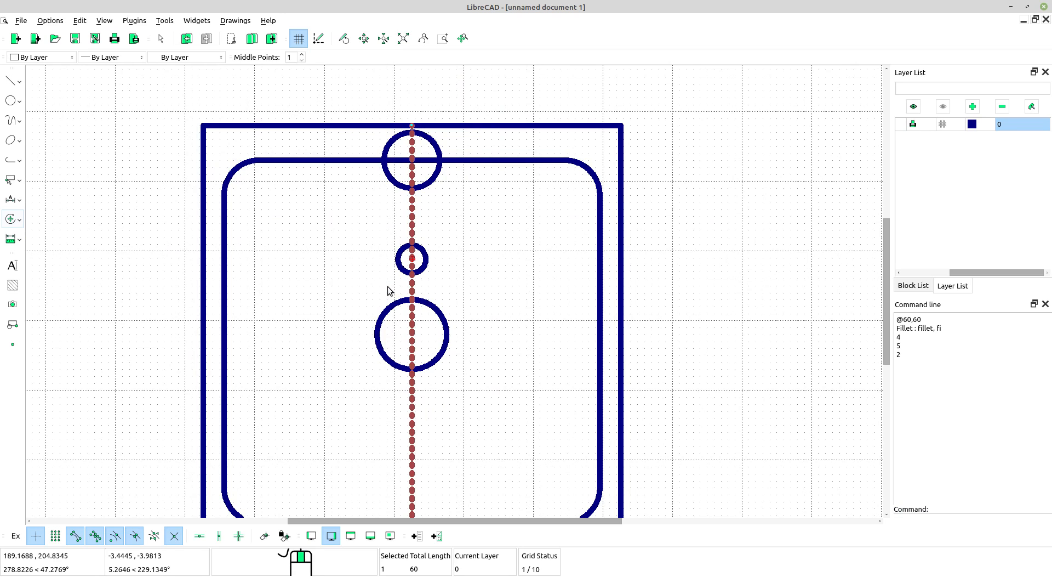
key(Delete)
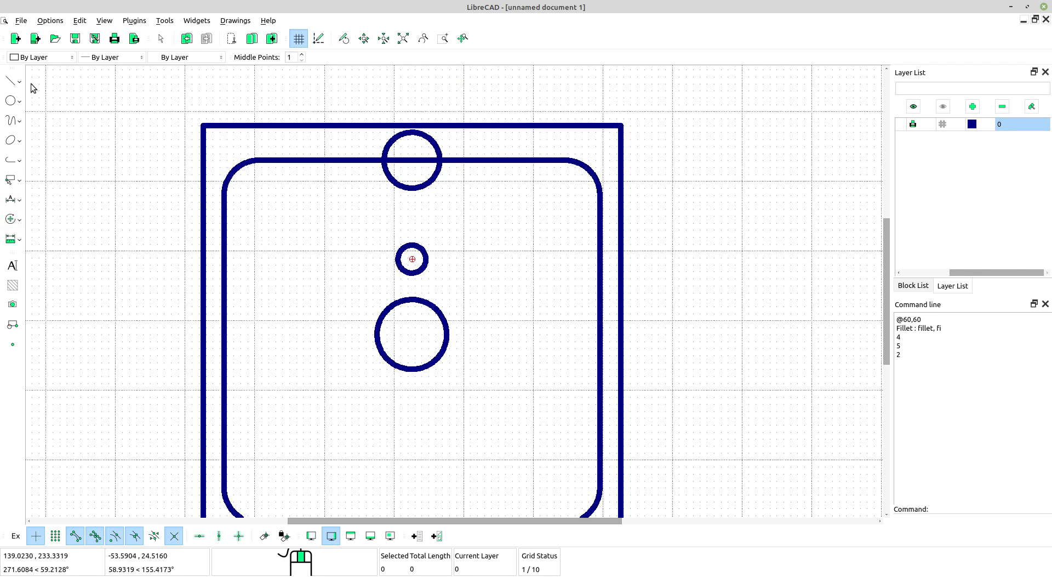
Draw a circle-to-circle tangent line joining the right sides of the top circle and the small circle below it
click(14, 81)
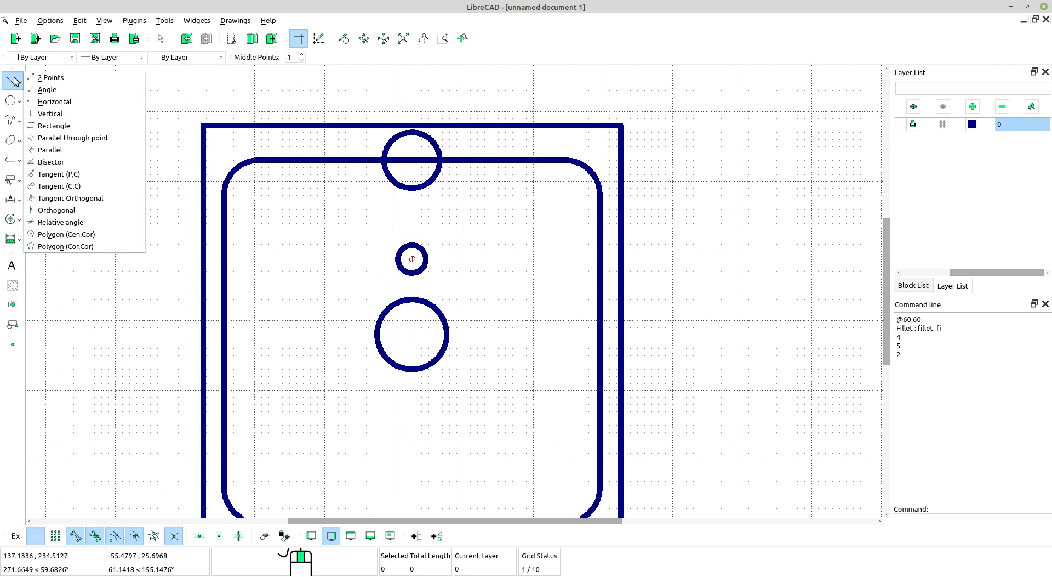
click(81, 189)
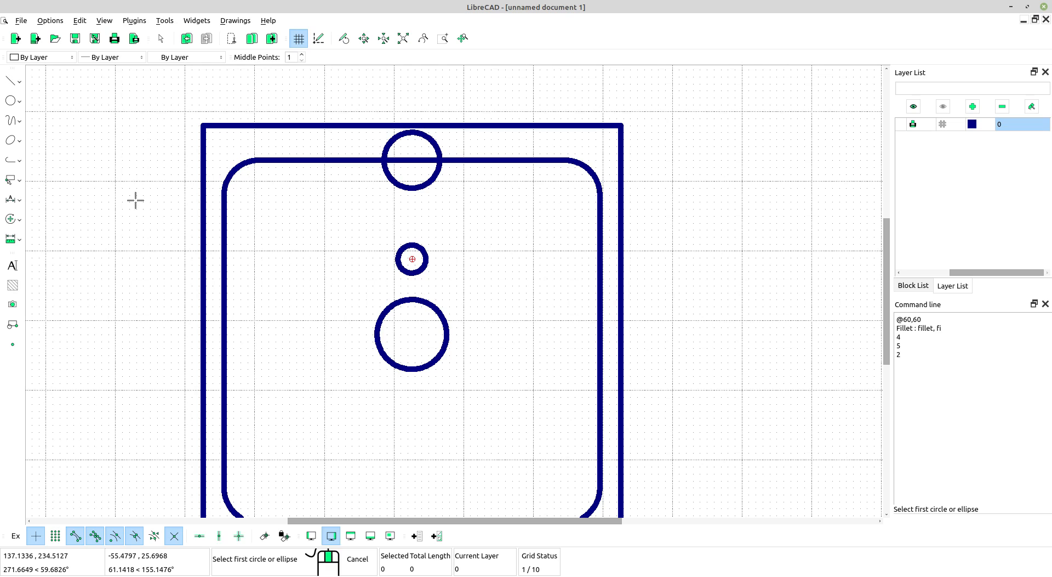
click(435, 176)
scroll(437, 223, up, 2)
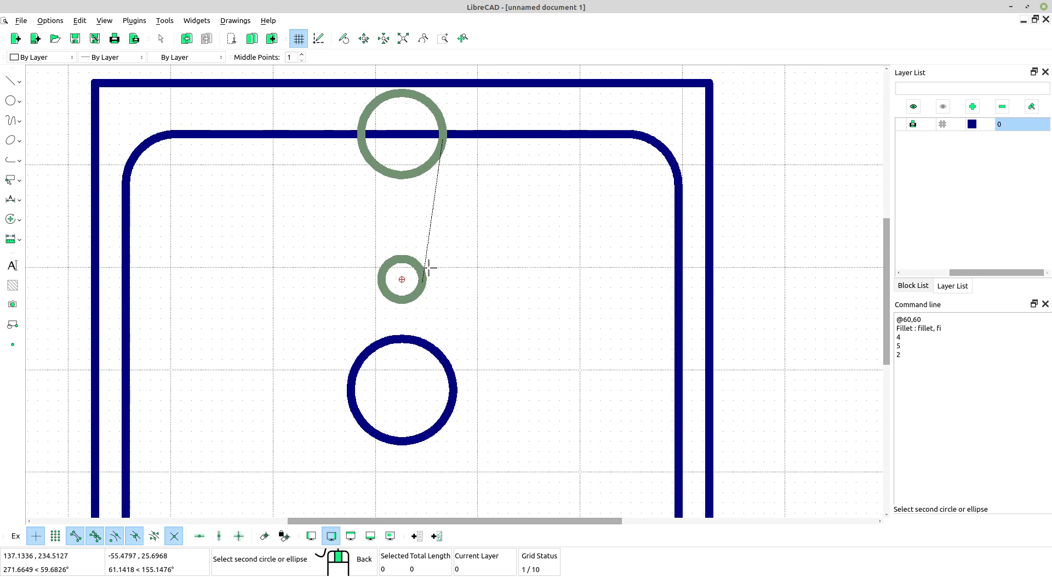
click(427, 267)
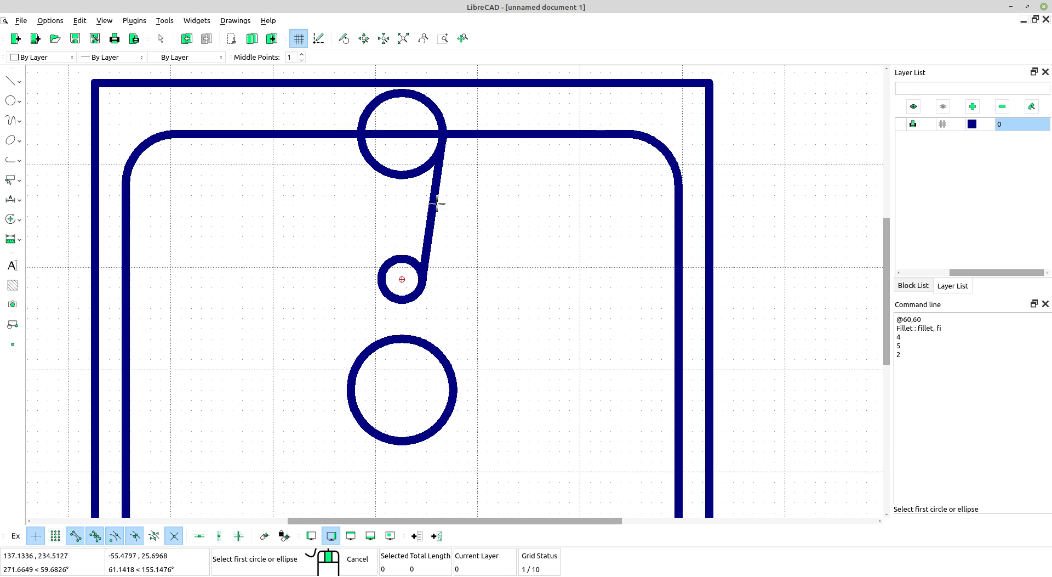
Draw the matching tangent line on the left sides of the same two circles and end the tangent command
click(371, 163)
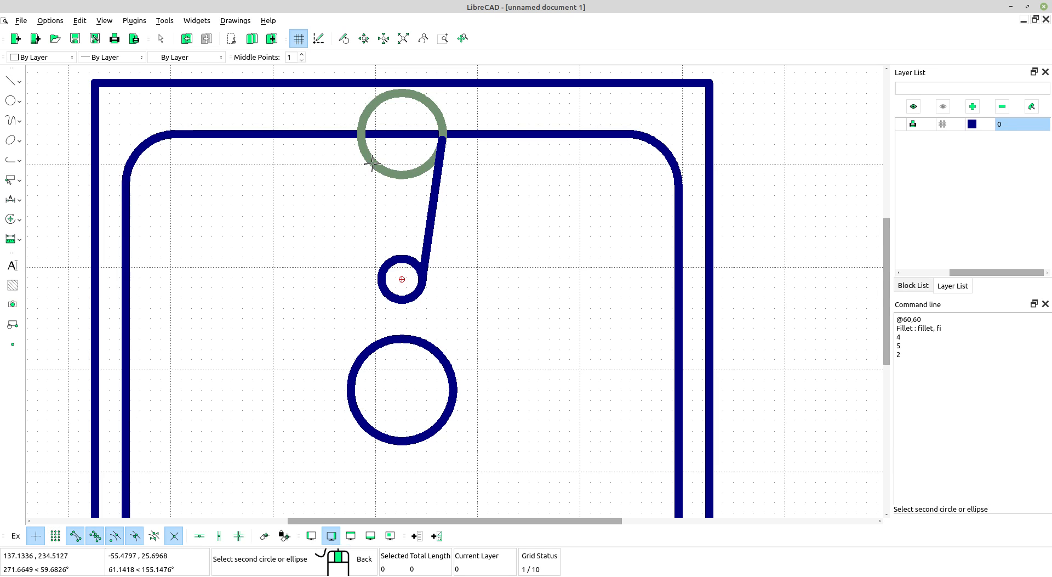
click(380, 276)
scroll(502, 272, down, 4)
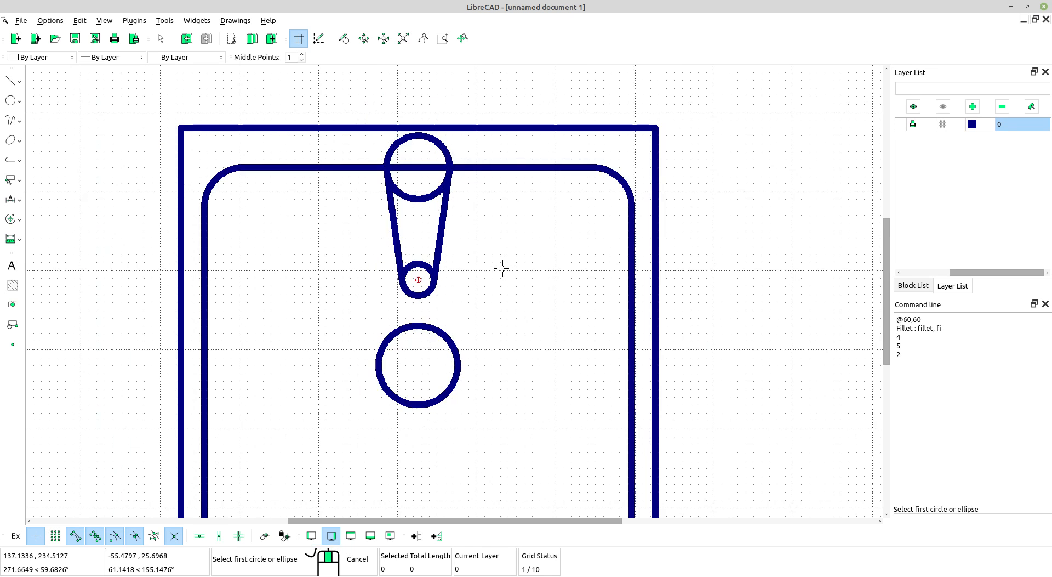
scroll(483, 260, up, 2)
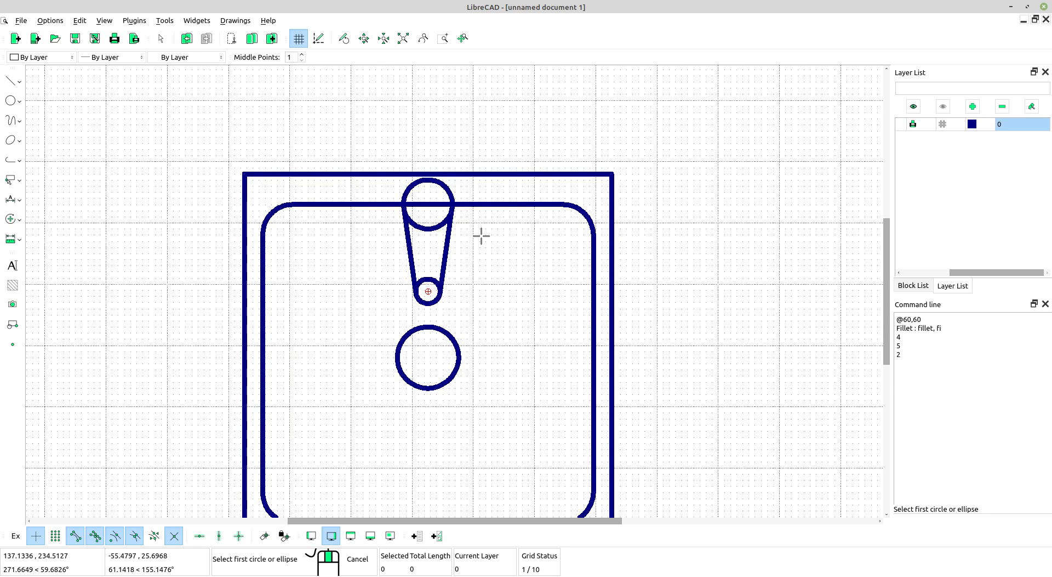
right_click(482, 234)
scroll(449, 288, up, 3)
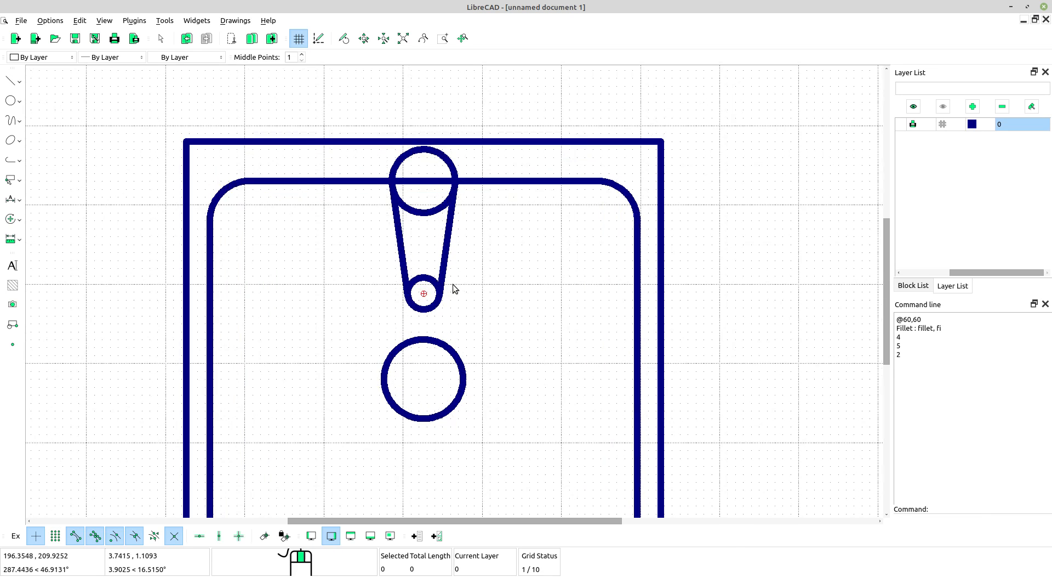
Divide the small radius 2 circle at its leftmost and rightmost points
click(13, 222)
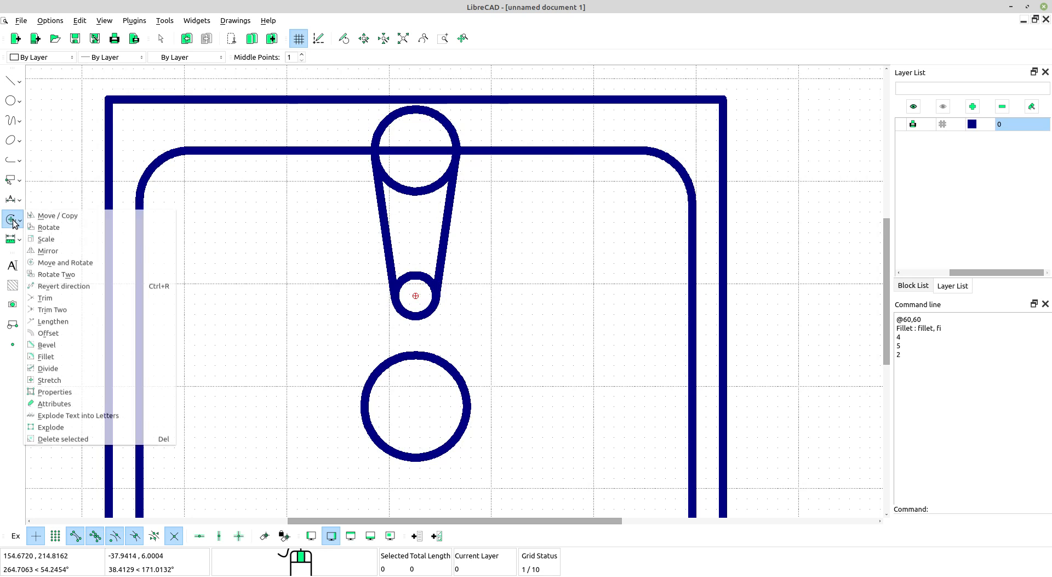
click(61, 373)
scroll(364, 252, up, 3)
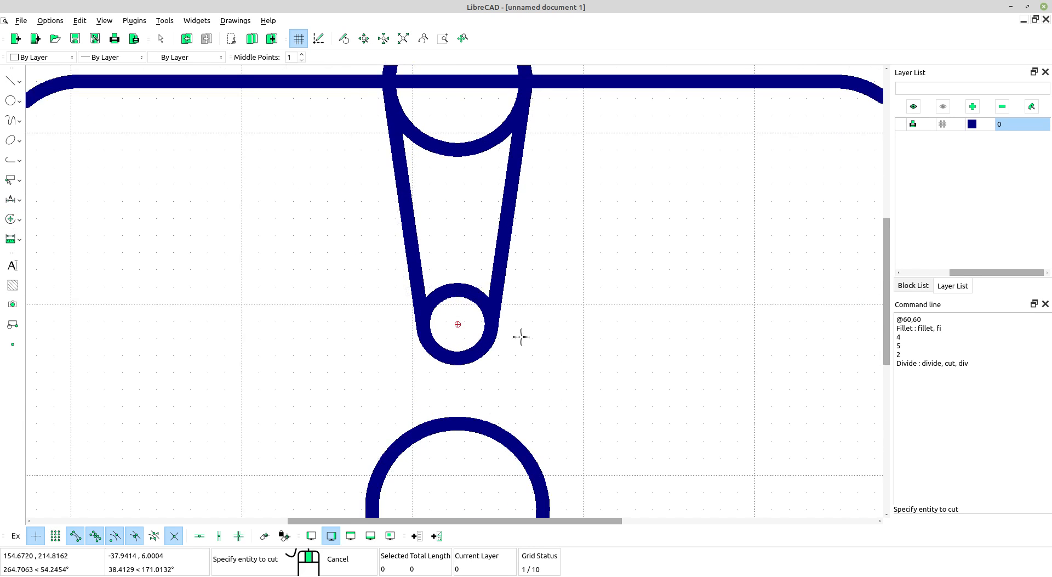
scroll(521, 336, up, 1)
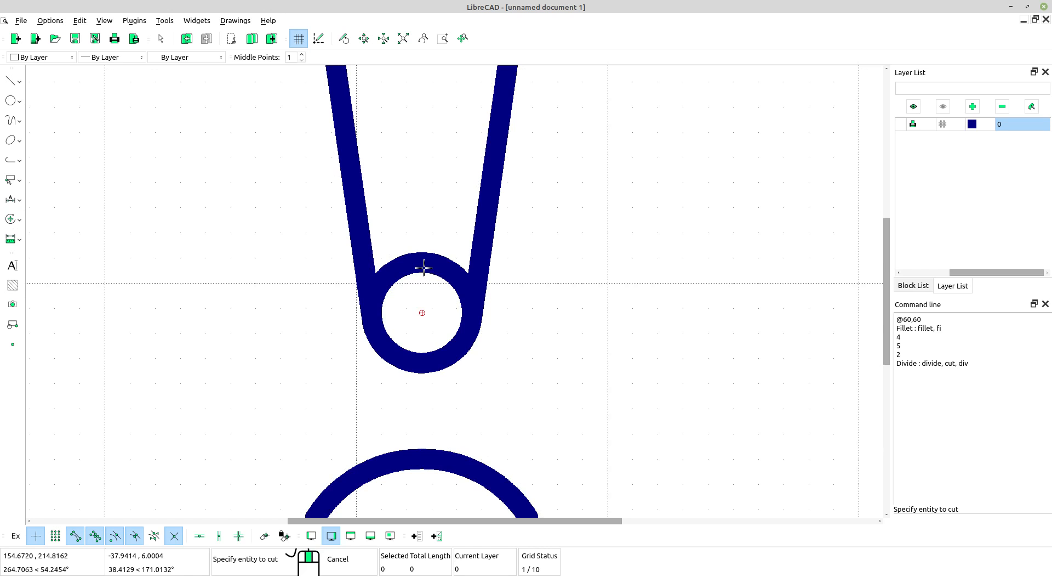
click(424, 267)
scroll(461, 284, down, 2)
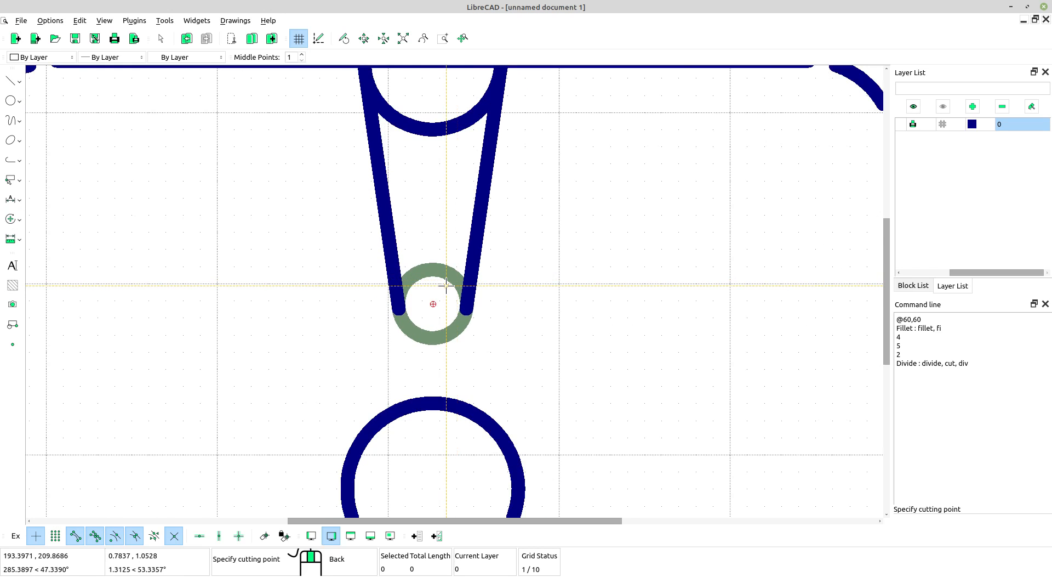
scroll(445, 285, up, 2)
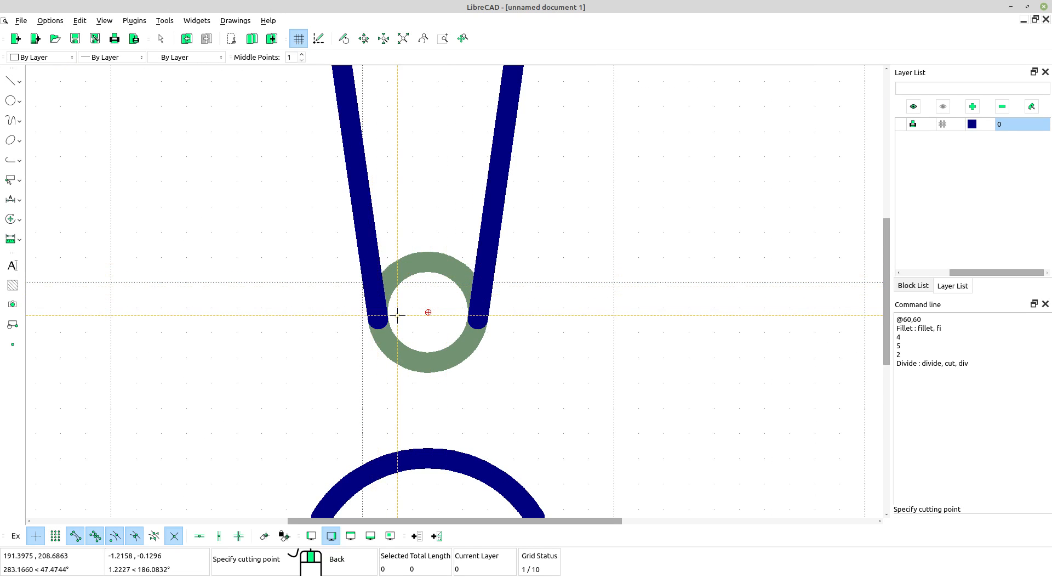
click(377, 312)
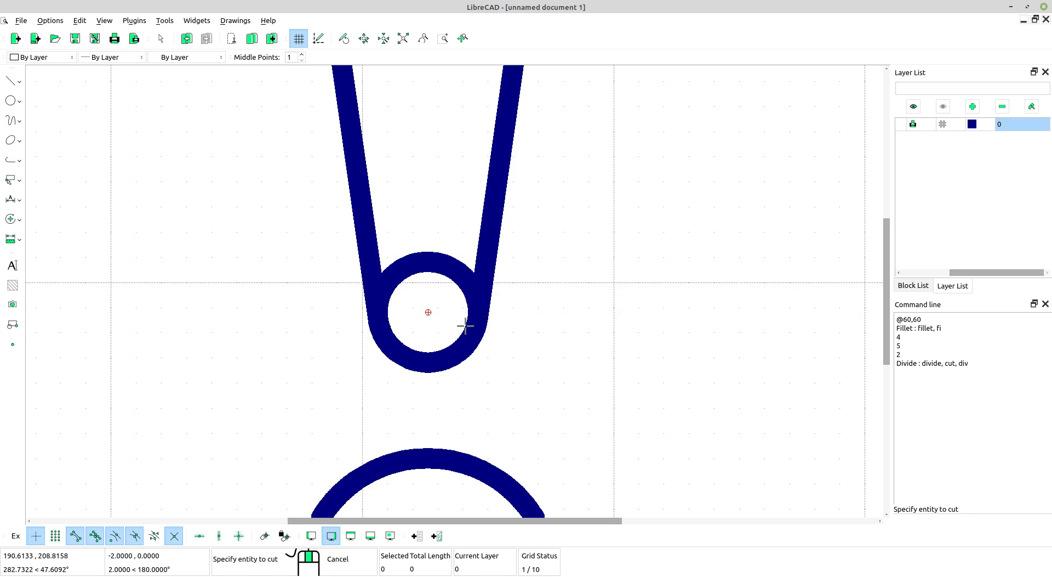
click(460, 279)
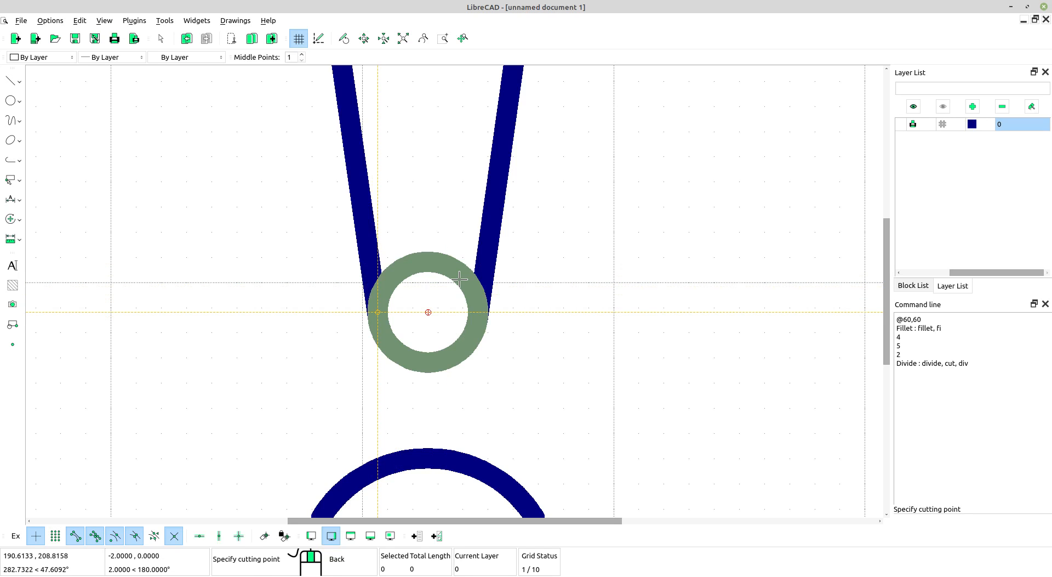
click(476, 312)
Divide the top circle at its leftmost and rightmost points, where it meets the upper line of the rounded outline
scroll(455, 299, down, 6)
scroll(438, 219, up, 4)
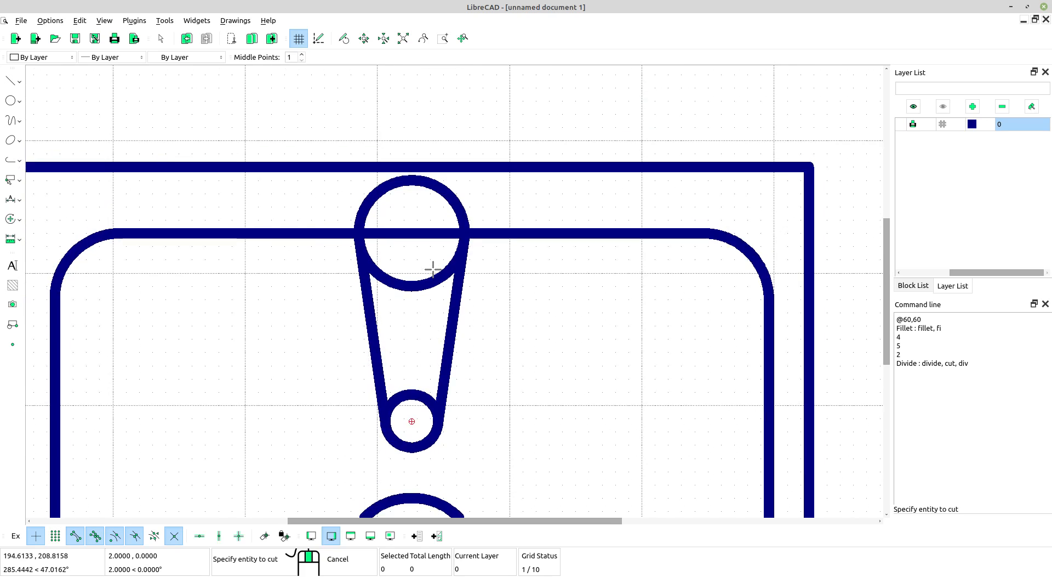
click(415, 291)
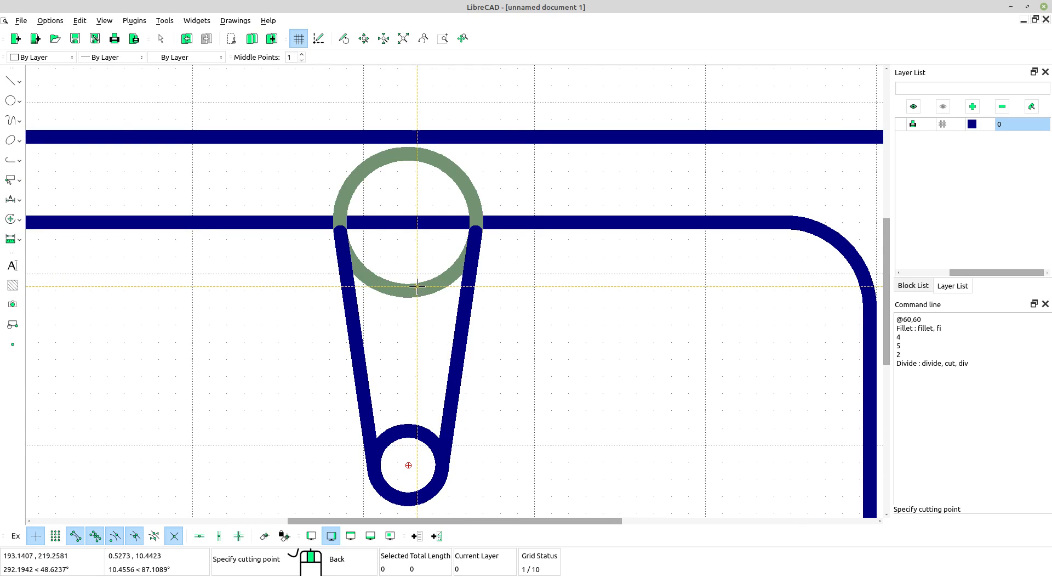
scroll(373, 216, up, 2)
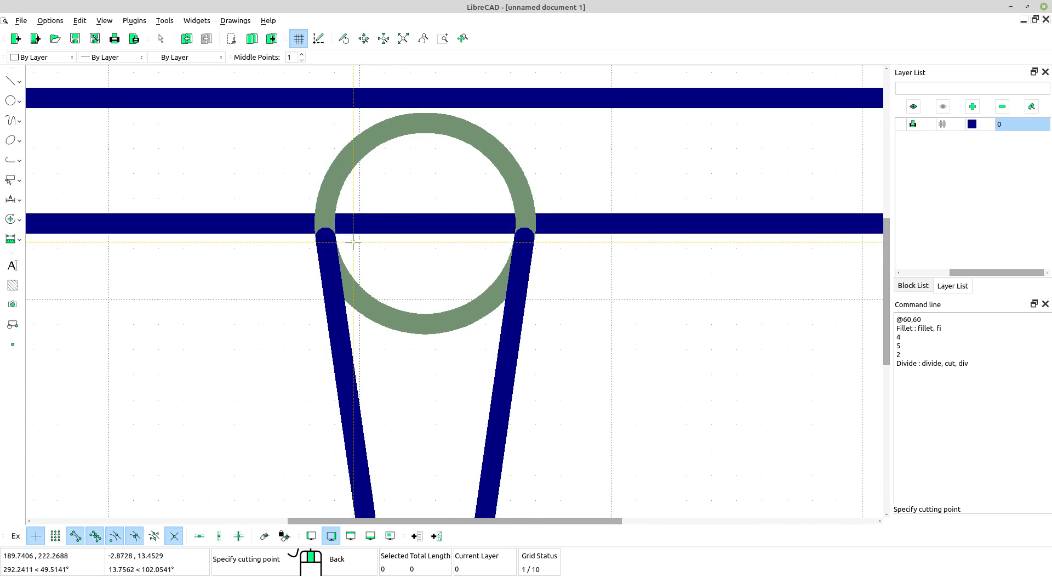
click(324, 224)
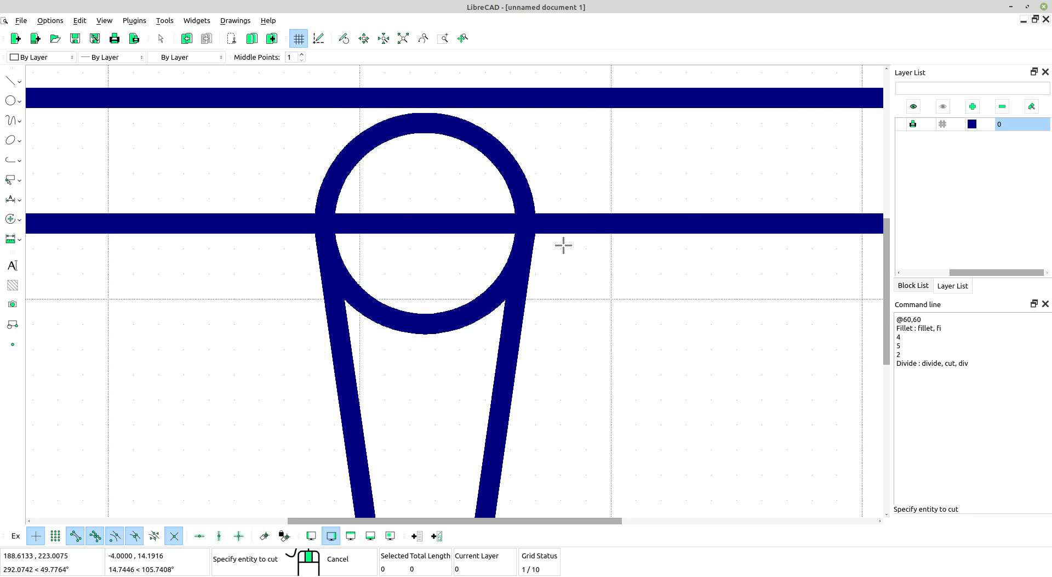
click(484, 291)
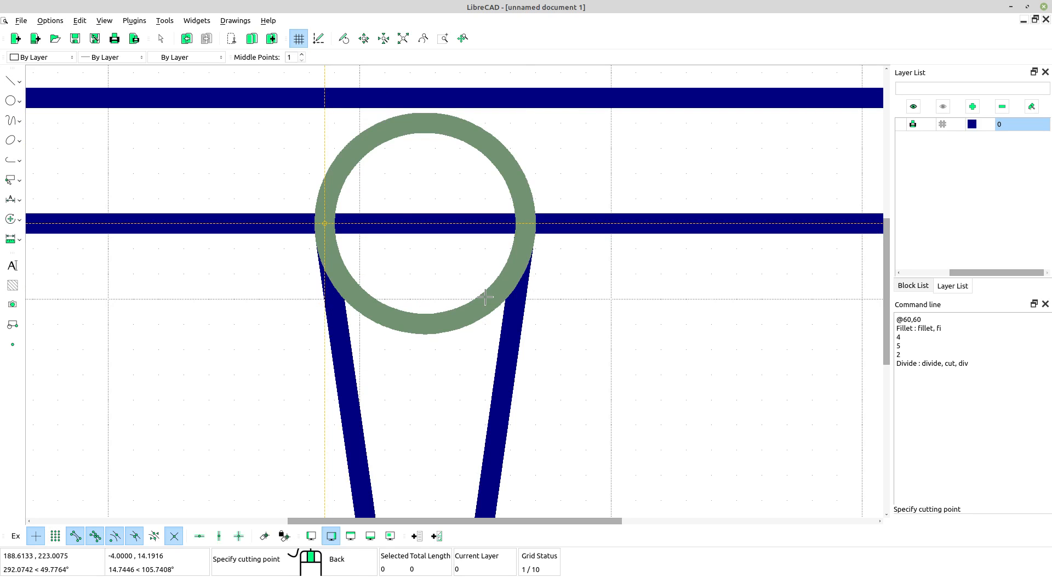
click(528, 225)
scroll(546, 242, down, 5)
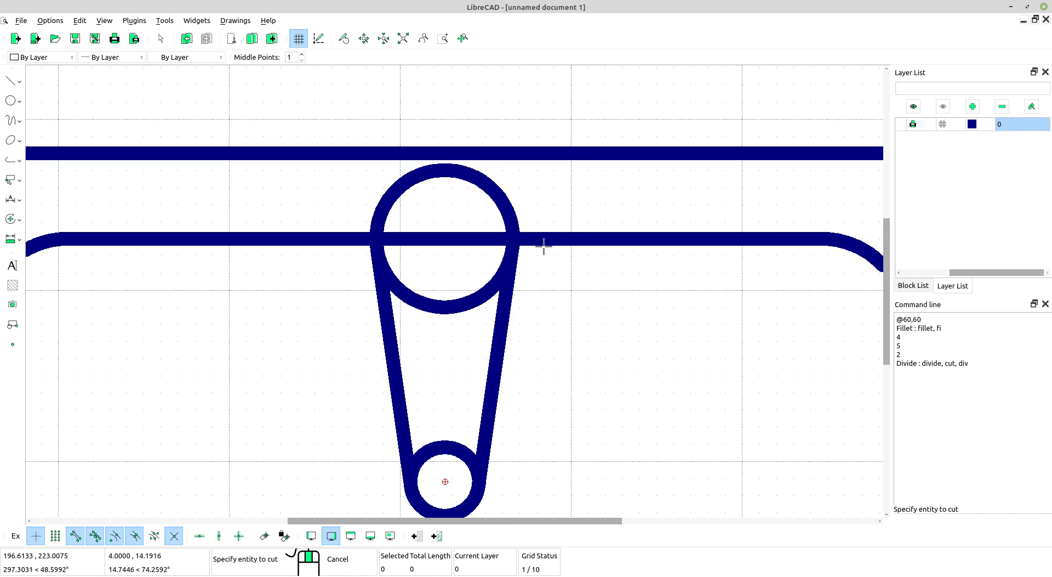
Divide the upper line of the rounded outline at both sides of the top circle and end the divide command
scroll(464, 281, up, 3)
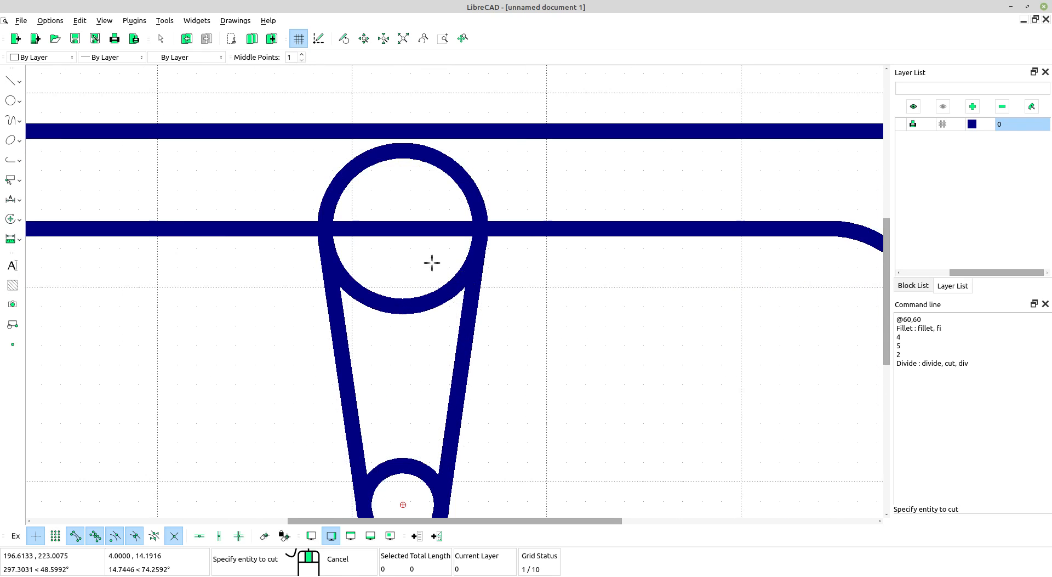
click(402, 230)
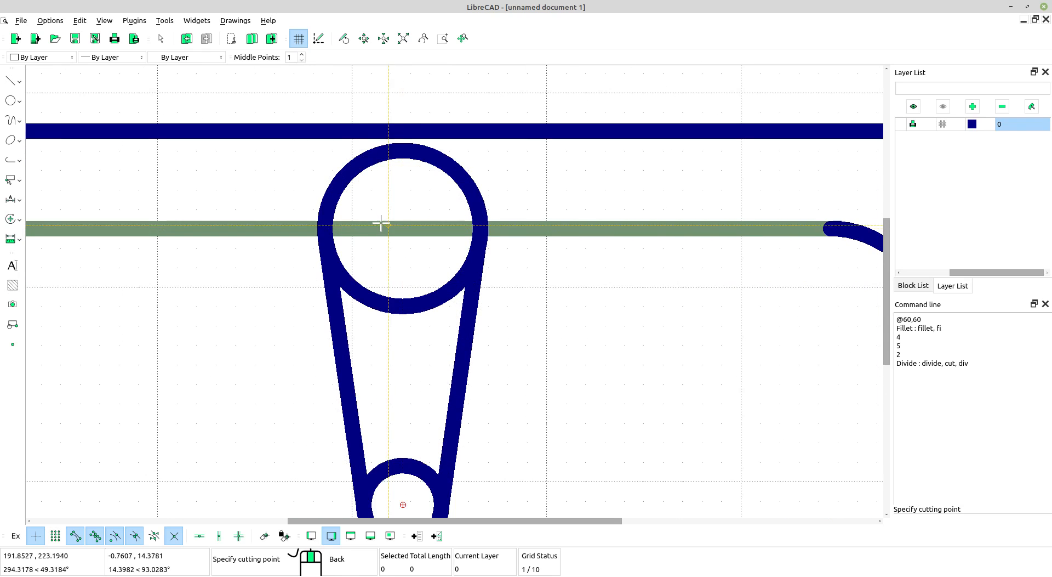
scroll(376, 257, up, 3)
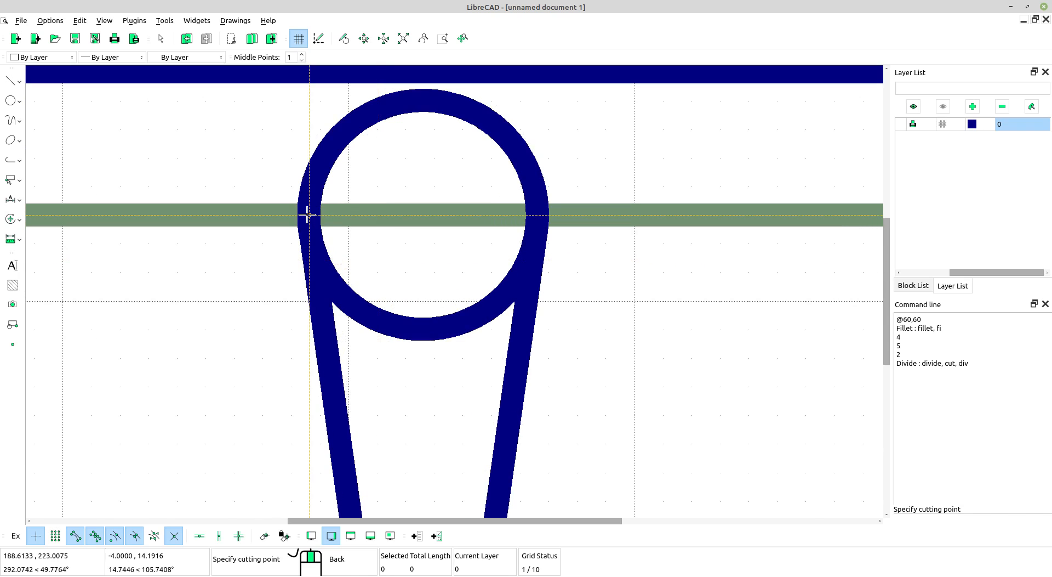
click(309, 215)
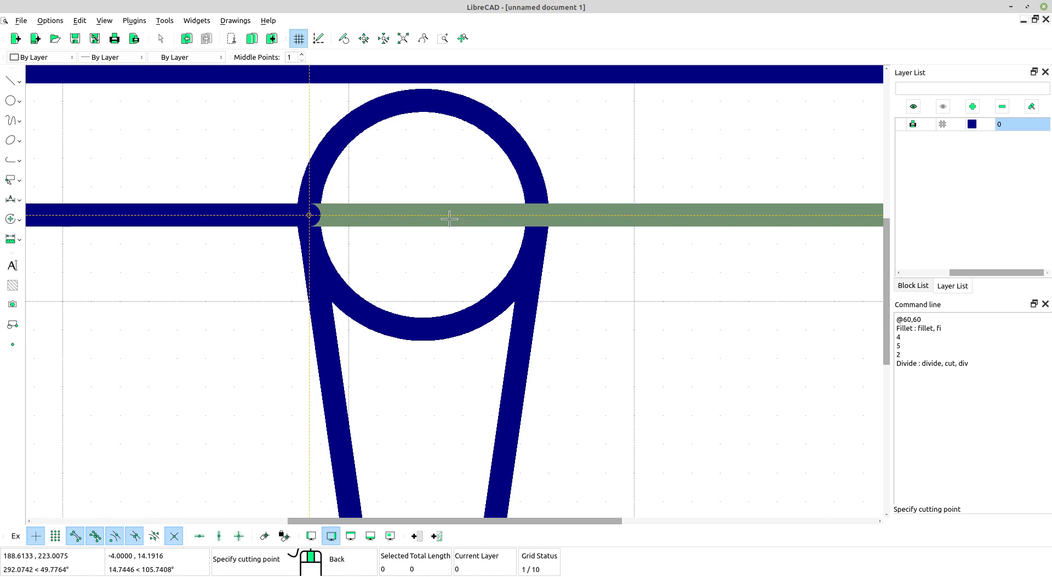
click(535, 215)
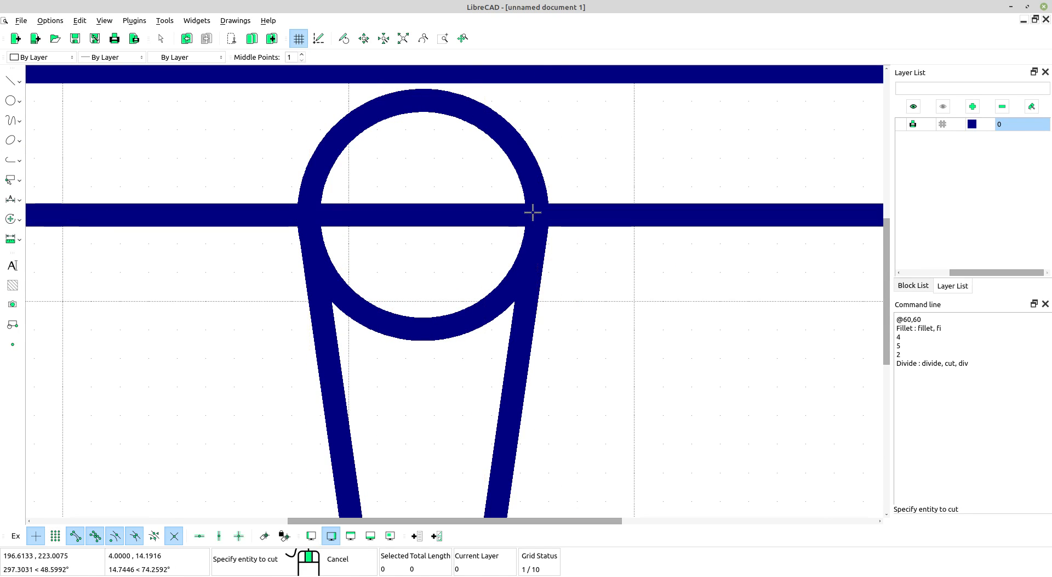
scroll(531, 215, down, 4)
scroll(480, 264, down, 2)
right_click(529, 284)
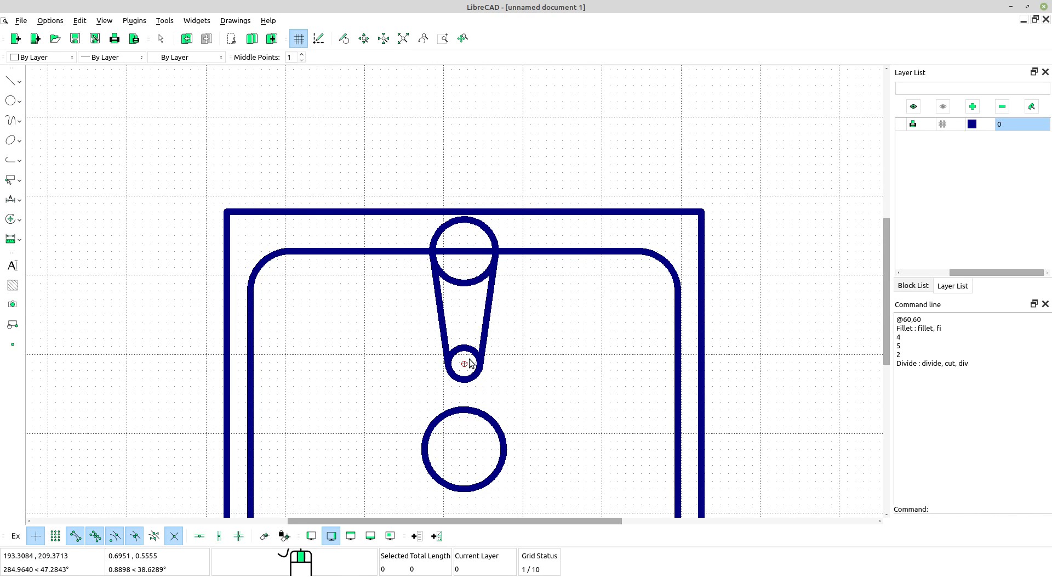
Delete the line segment inside the top circle, that circle's lower arc and the small circle's upper arc
drag(469, 359, 456, 240)
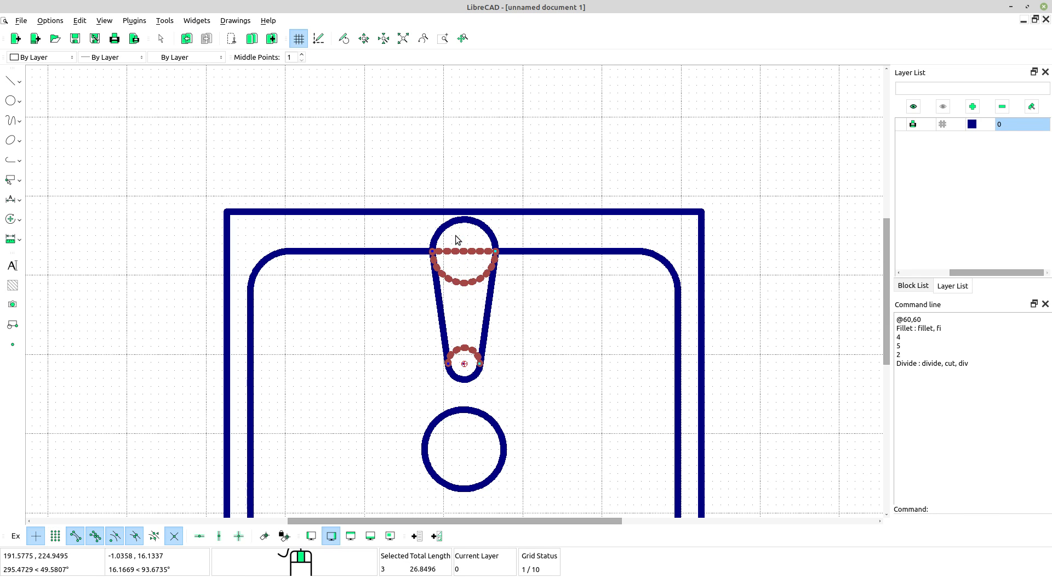
key(Delete)
scroll(494, 258, down, 4)
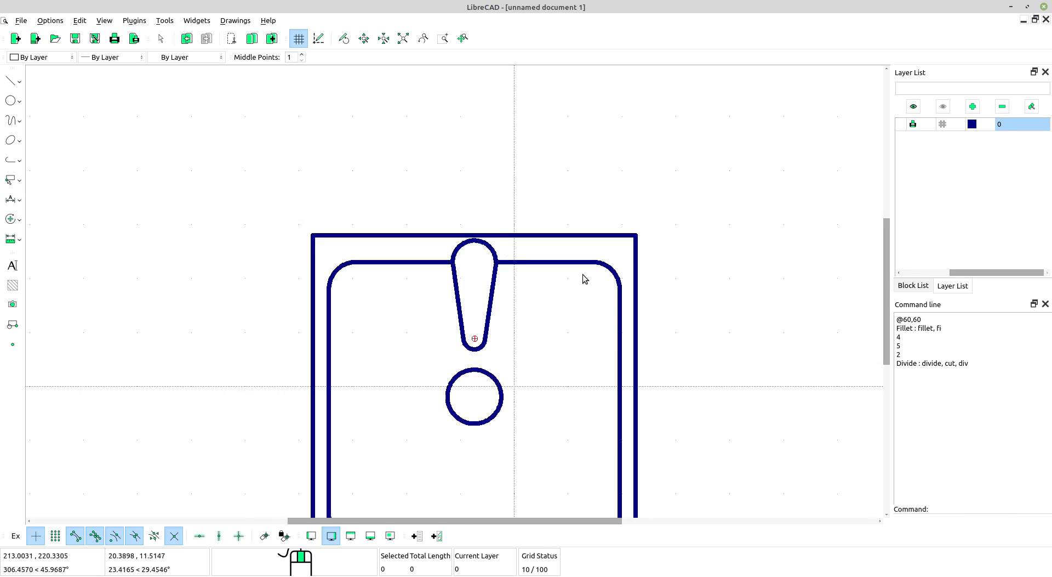
mouse_move(549, 384)
middle_down()
mouse_move(516, 282)
mouse_move(439, 304)
middle_up()
scroll(391, 276, up, 4)
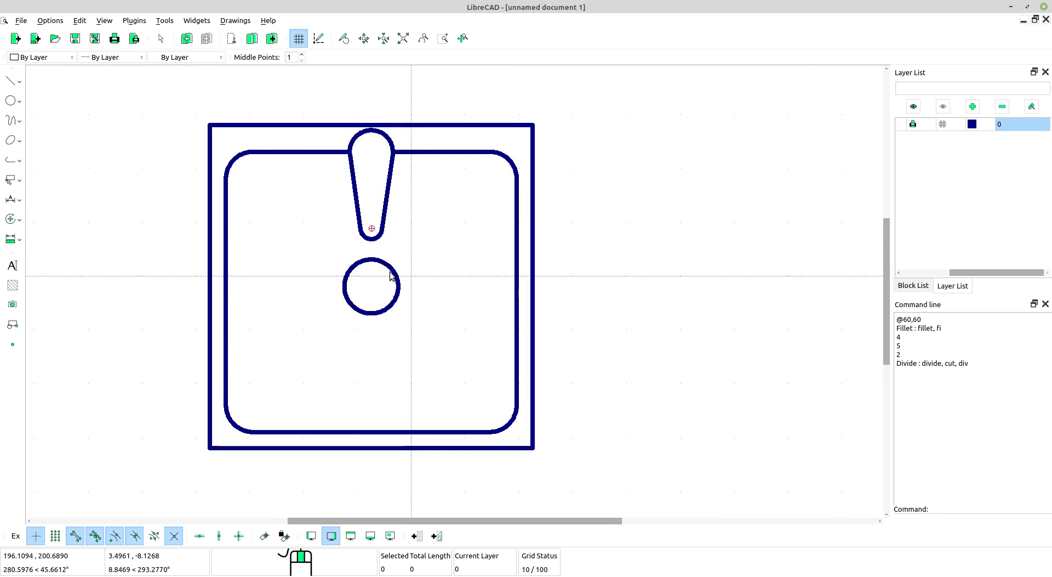
scroll(364, 266, up, 2)
middle_drag(400, 275, 430, 282)
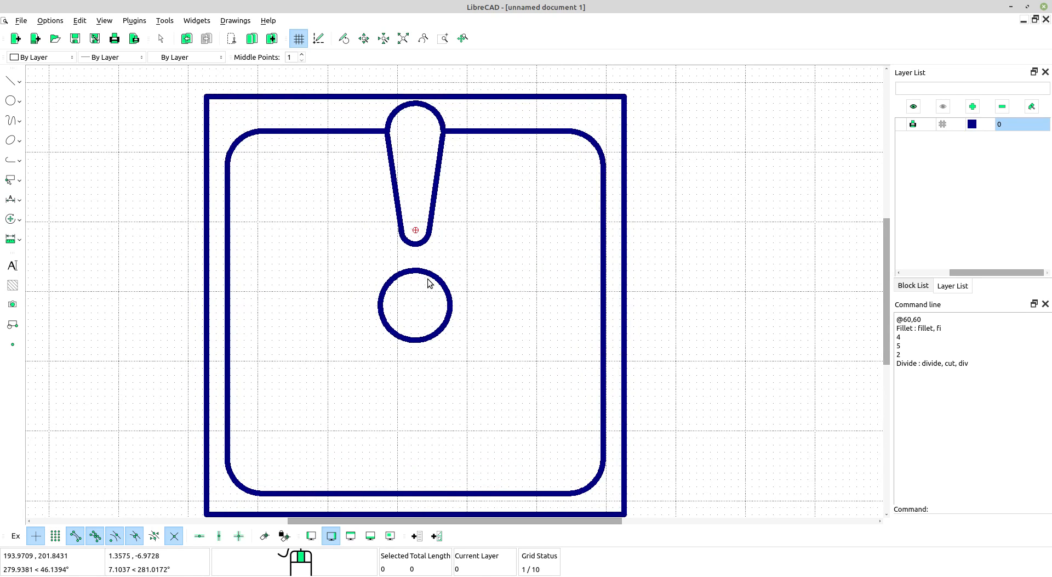
scroll(427, 279, down, 3)
scroll(412, 289, up, 2)
middle_drag(492, 341, 479, 326)
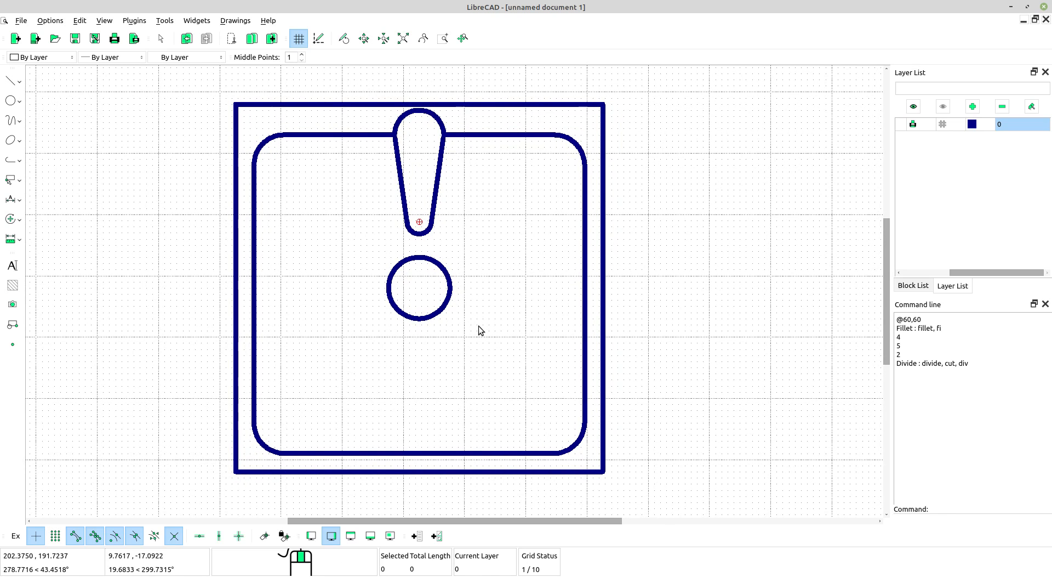